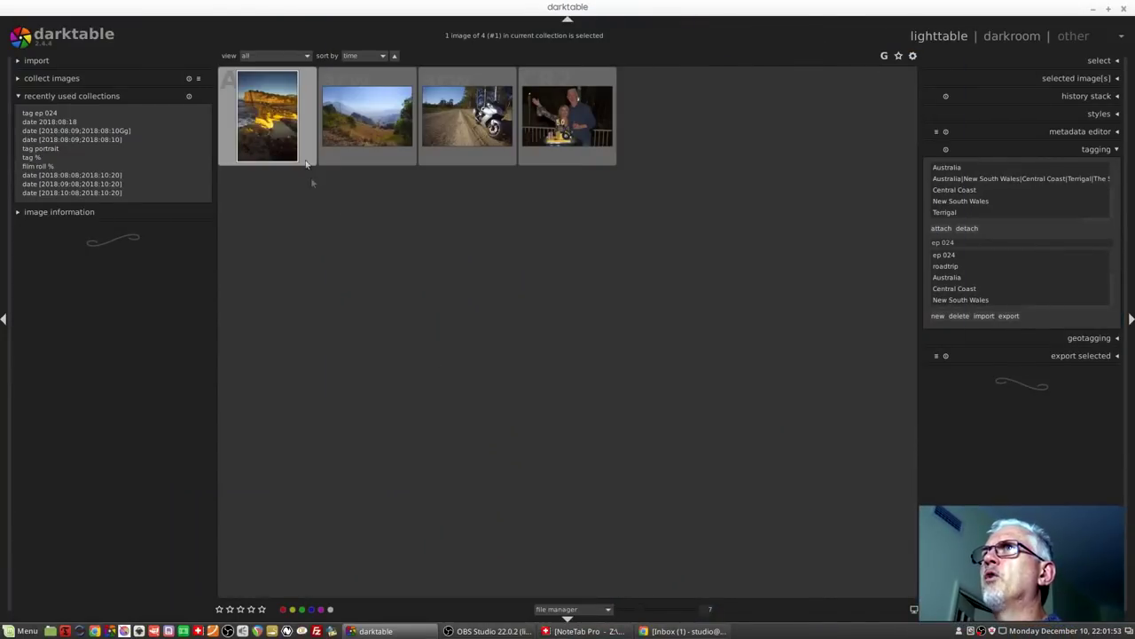
Open the cliff photo and inspect the equalizer's luma, chroma and edges curves.
{"action": "double_click", "coordinate": [277, 125]}
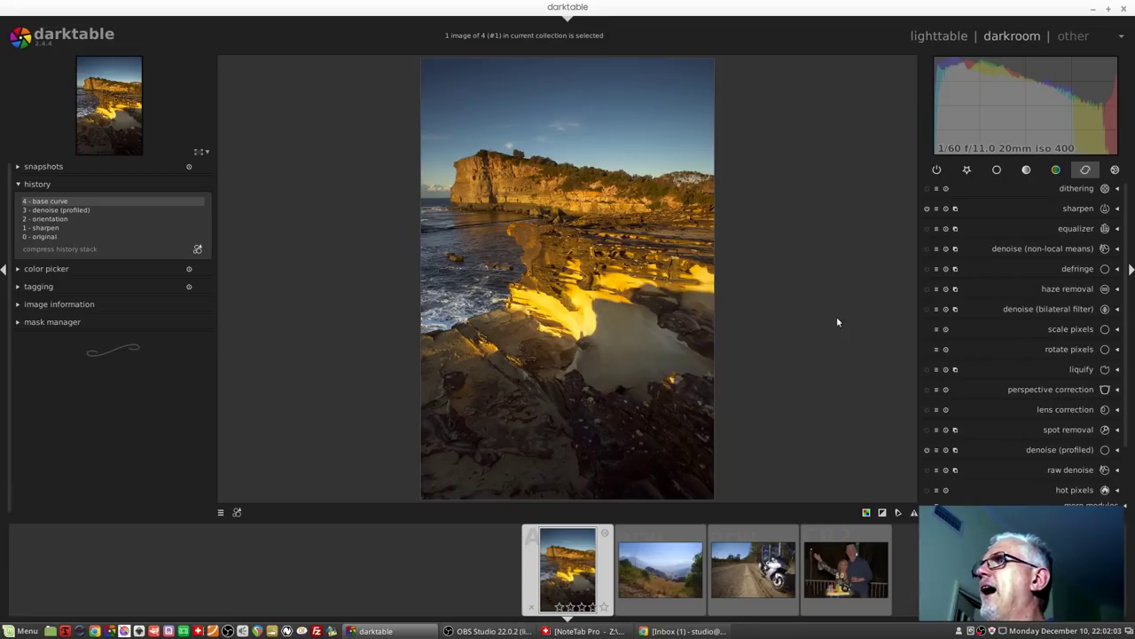
{"action": "left_click", "coordinate": [1068, 228]}
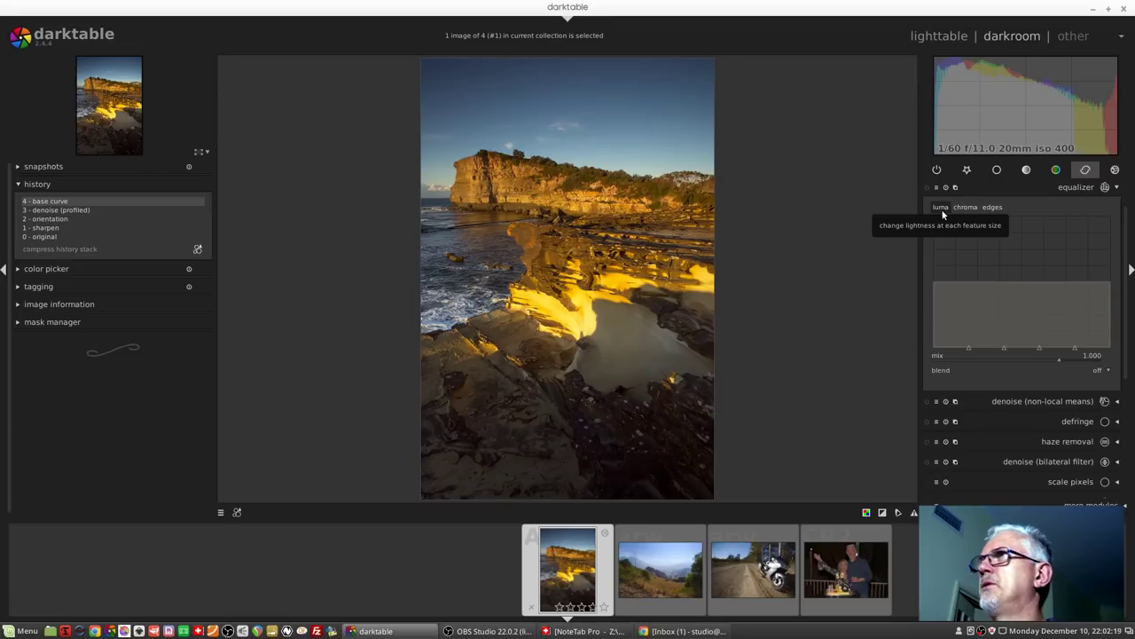
{"action": "left_click", "coordinate": [966, 207]}
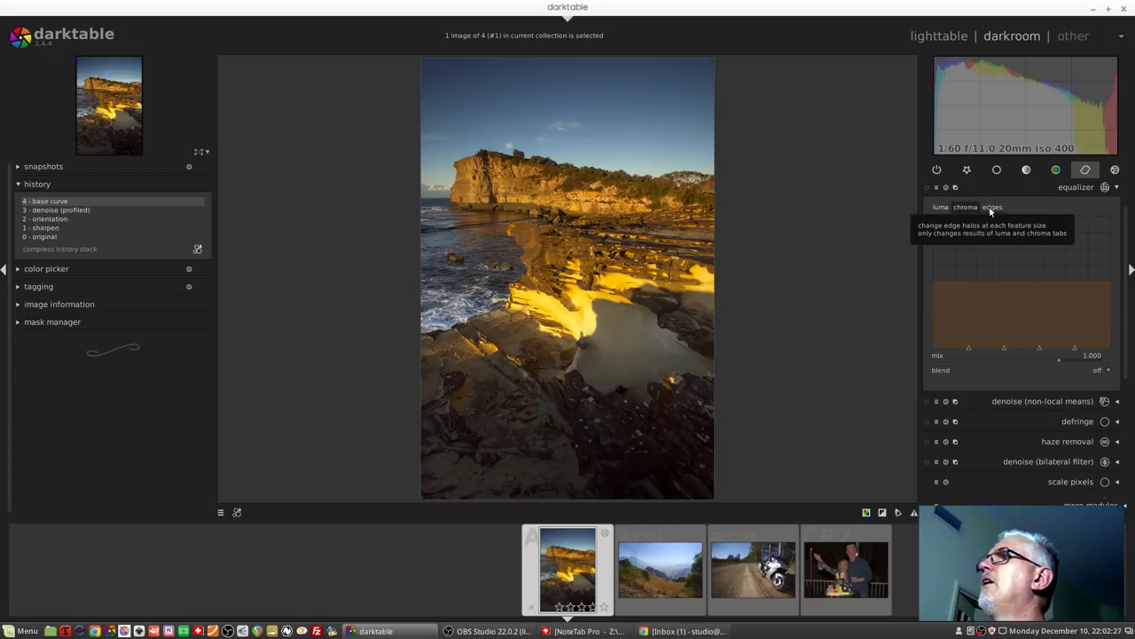
{"action": "left_click", "coordinate": [993, 207]}
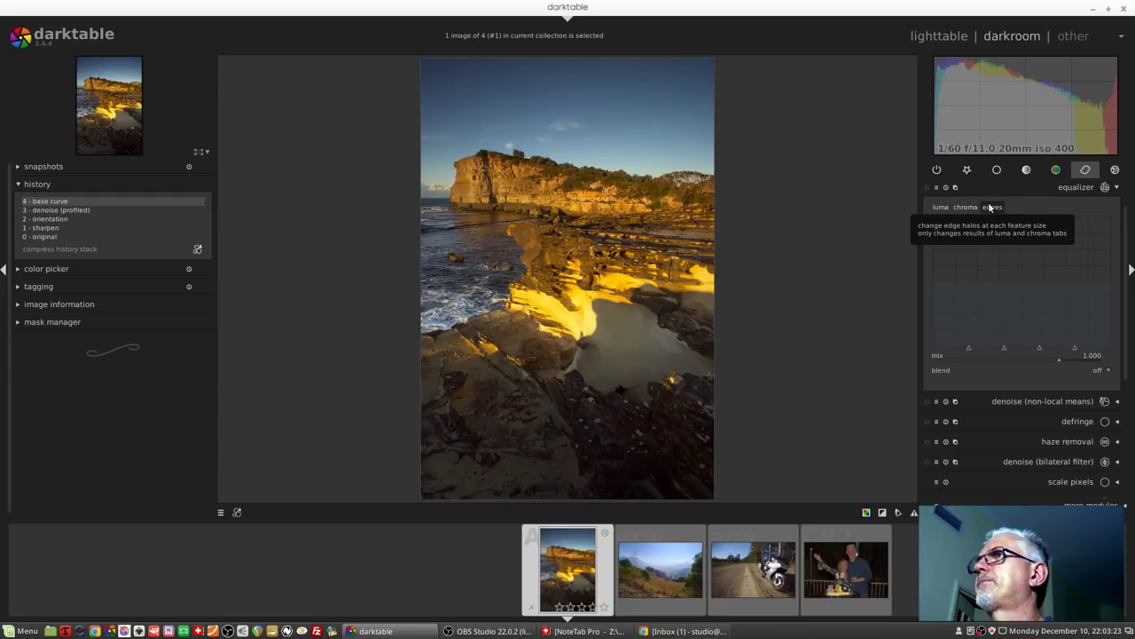
{"action": "left_click", "coordinate": [939, 207]}
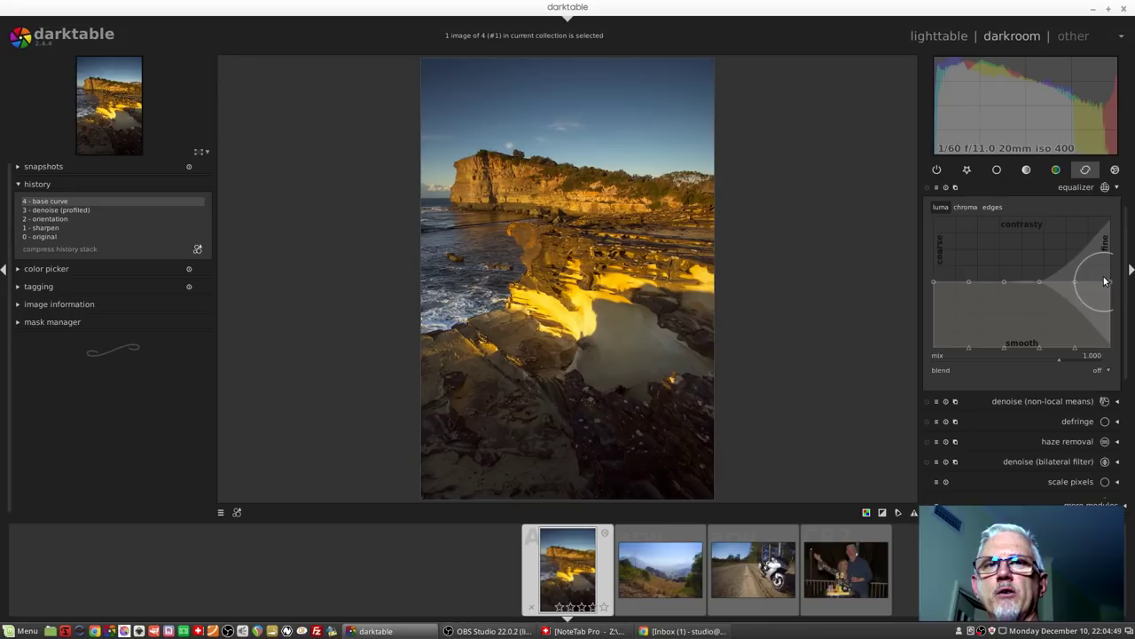
{"action": "scroll", "coordinate": [1105, 280], "scroll_direction": "down", "scroll_amount": 3}
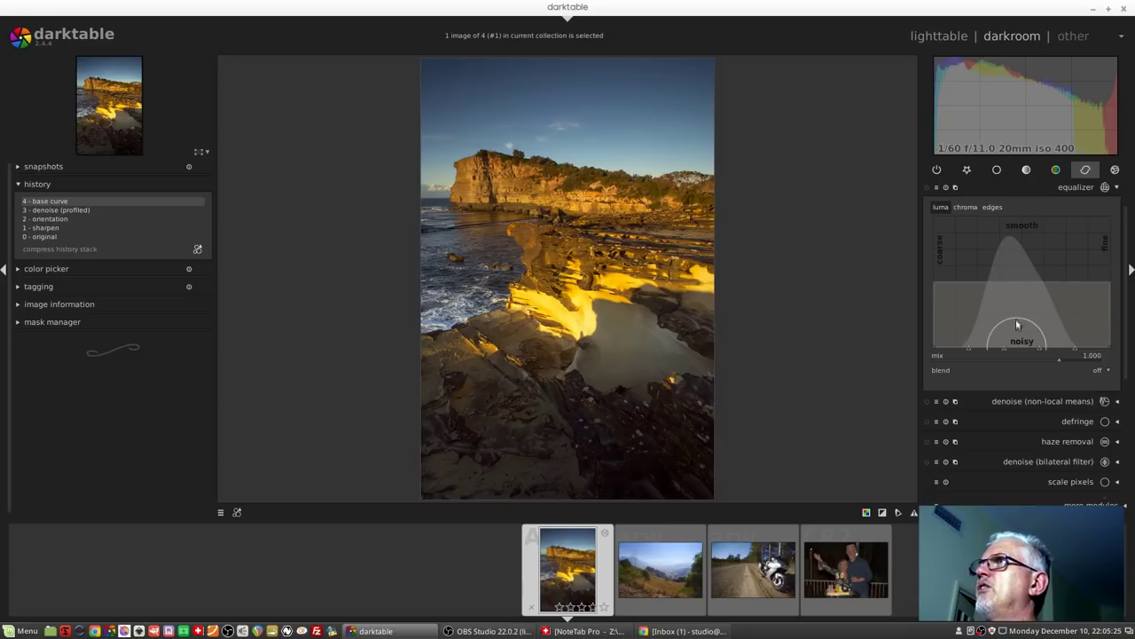
Smooth coarse details and boost mid-detail contrast on the luma curve, then flatten it.
{"action": "left_click_drag", "start_coordinate": [983, 346], "coordinate": [939, 338]}
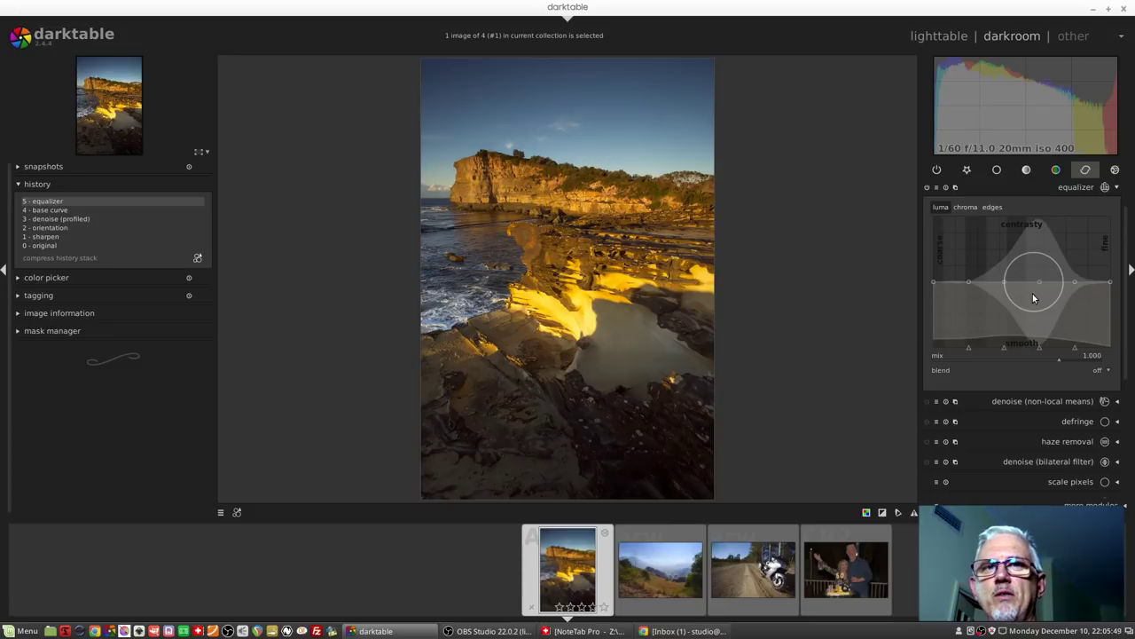
{"action": "mouse_move", "coordinate": [1005, 281]}
{"action": "left_mouse_down"}
{"action": "mouse_move", "coordinate": [1003, 259]}
{"action": "mouse_move", "coordinate": [969, 256]}
{"action": "left_mouse_up"}
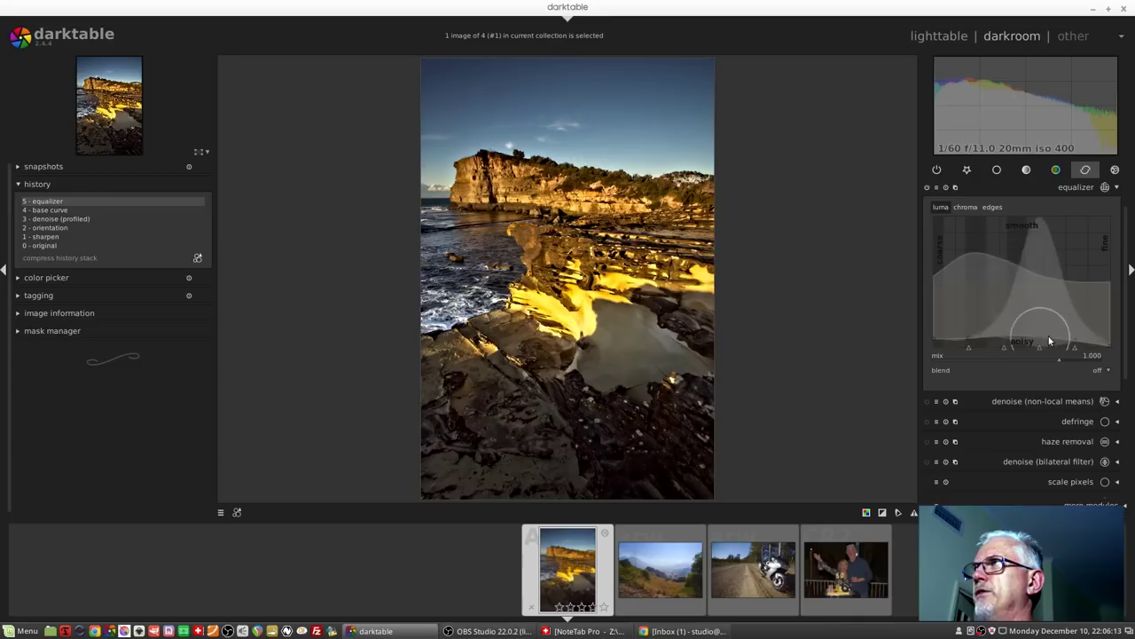
{"action": "scroll", "coordinate": [1022, 320], "scroll_direction": "down", "scroll_amount": 2}
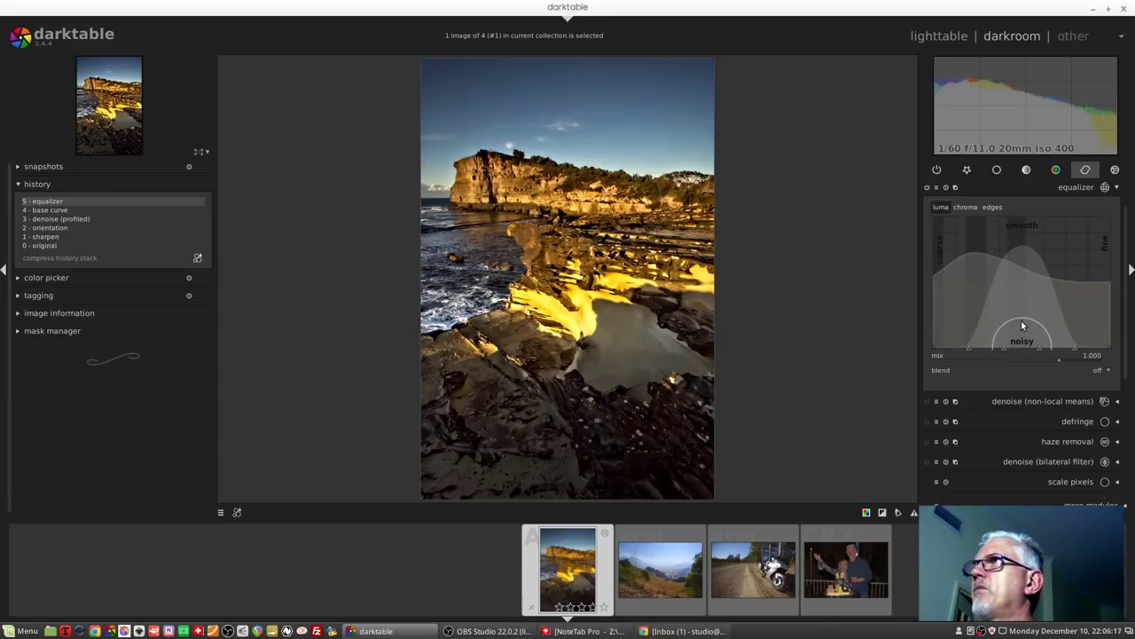
{"action": "left_click_drag", "start_coordinate": [1021, 320], "coordinate": [1019, 315]}
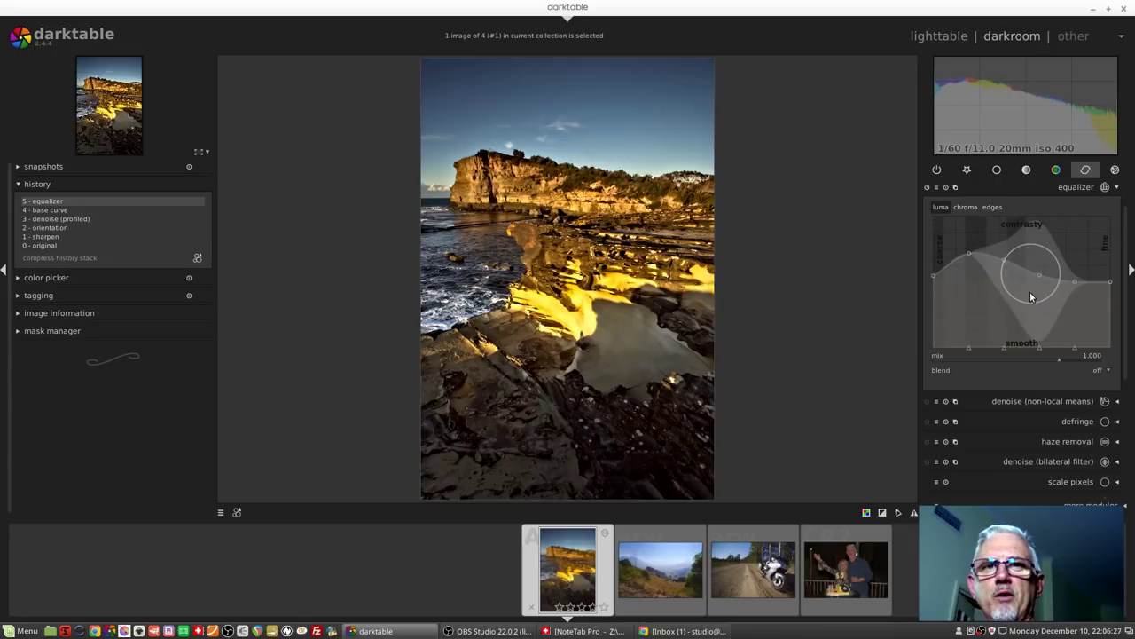
{"action": "double_click", "coordinate": [1031, 296]}
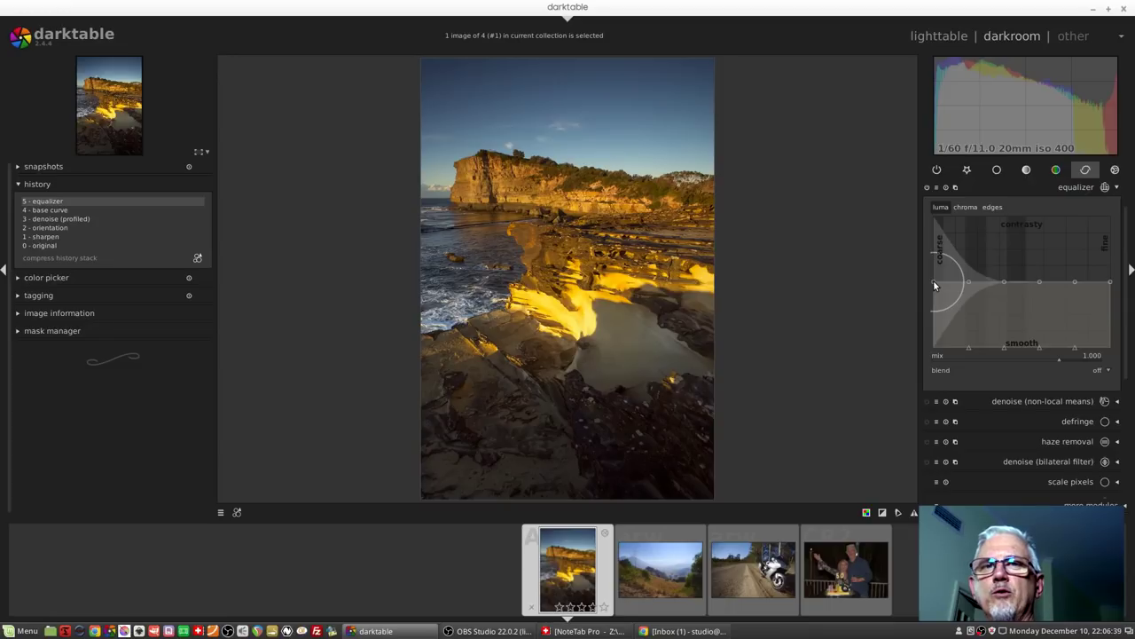
Lift coarse-detail contrast, spread it into medium details, then flatten the luma curve.
{"action": "left_click_drag", "start_coordinate": [934, 280], "coordinate": [929, 229]}
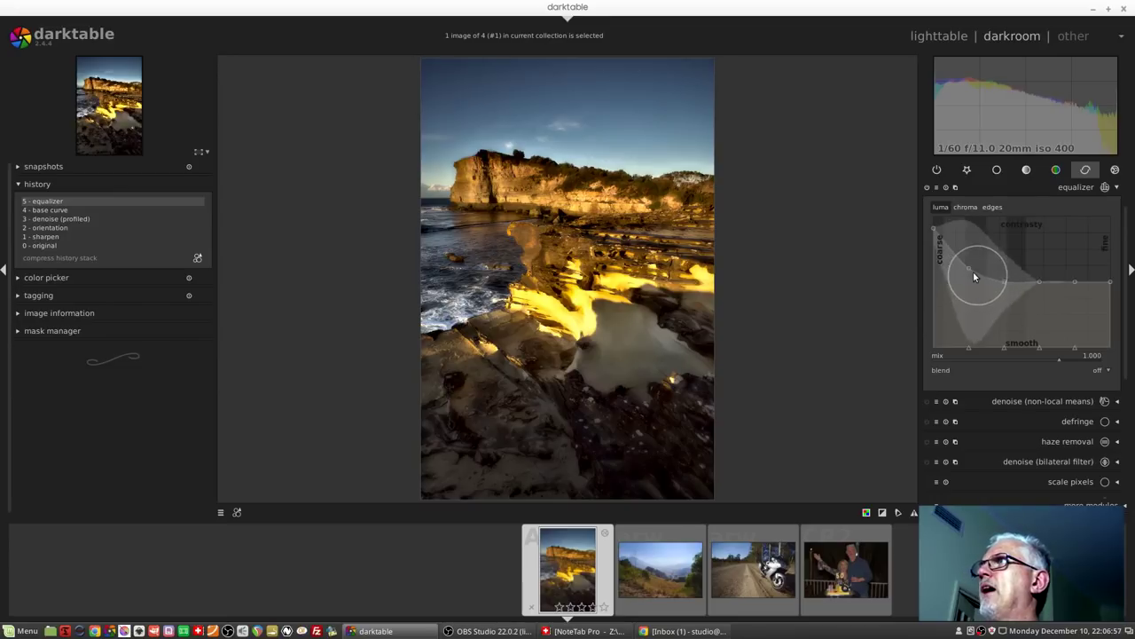
{"action": "left_click_drag", "start_coordinate": [968, 268], "coordinate": [965, 255]}
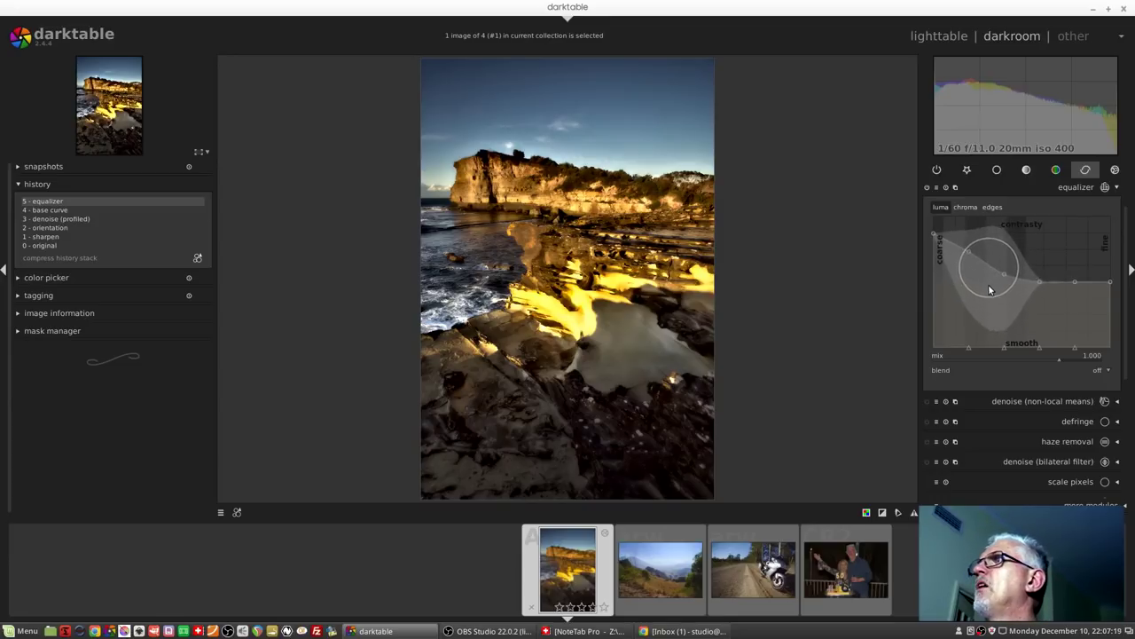
{"action": "left_click_drag", "start_coordinate": [991, 269], "coordinate": [979, 270]}
{"action": "double_click", "coordinate": [978, 270]}
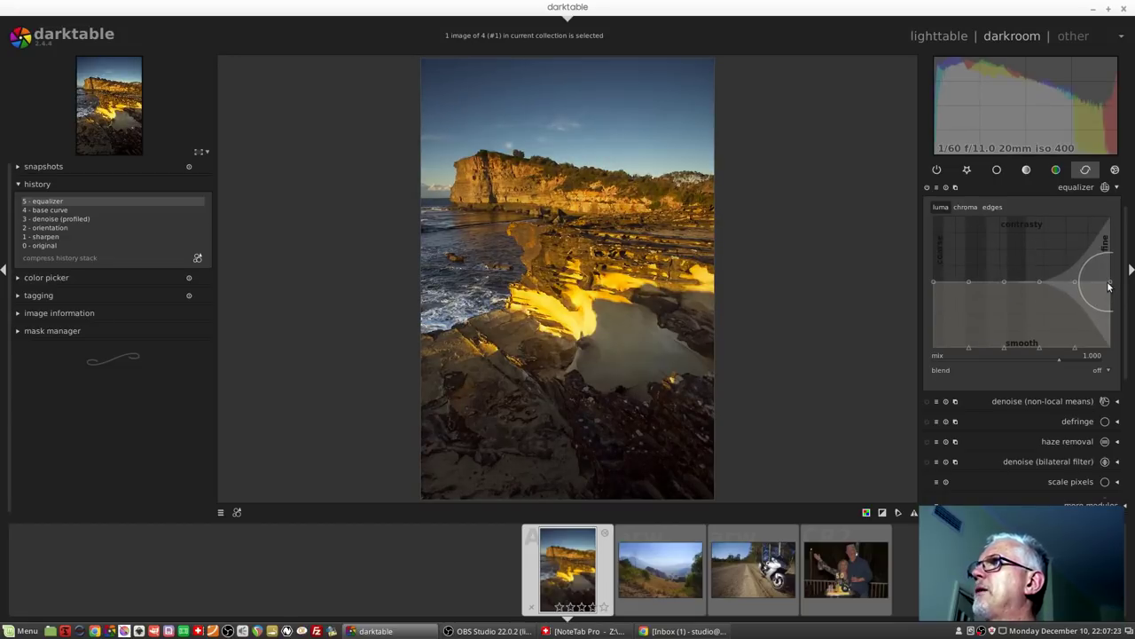
Boost fine and medium detail contrast, comparing with the equalizer off and on.
{"action": "left_click_drag", "start_coordinate": [1111, 286], "coordinate": [1107, 226]}
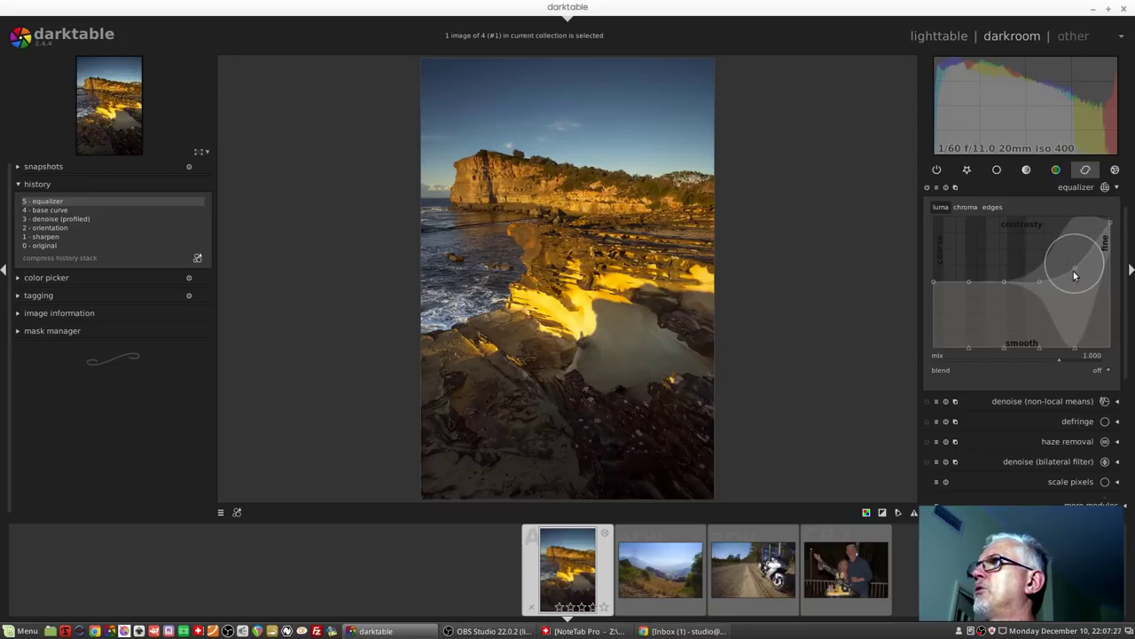
{"action": "left_click_drag", "start_coordinate": [1075, 268], "coordinate": [1072, 255]}
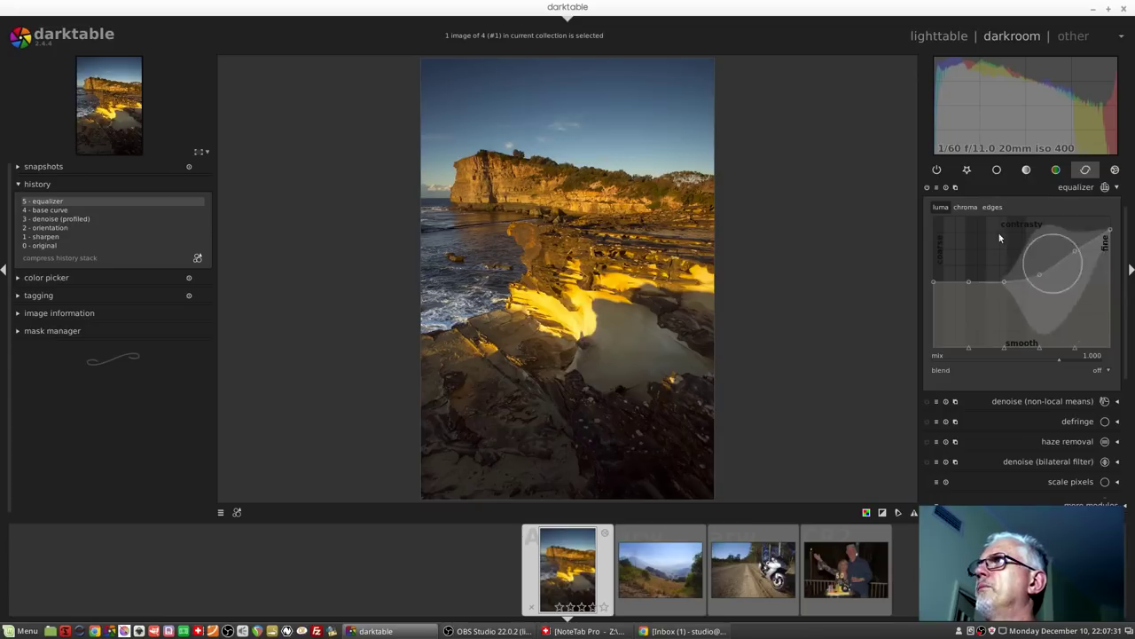
{"action": "left_click", "coordinate": [928, 187]}
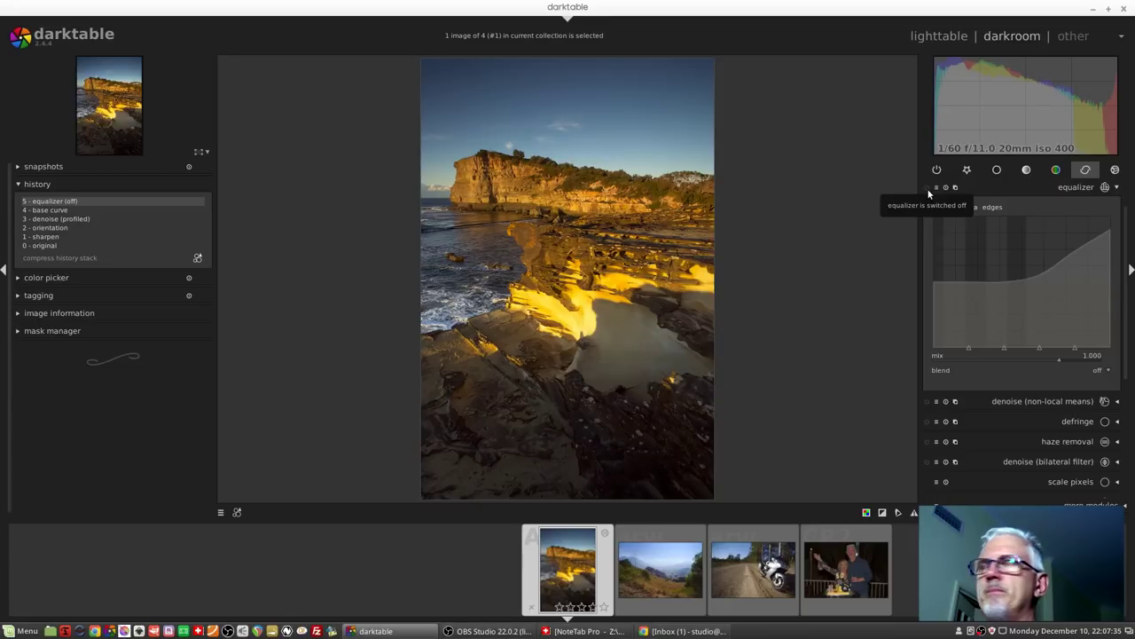
{"action": "left_click", "coordinate": [927, 188]}
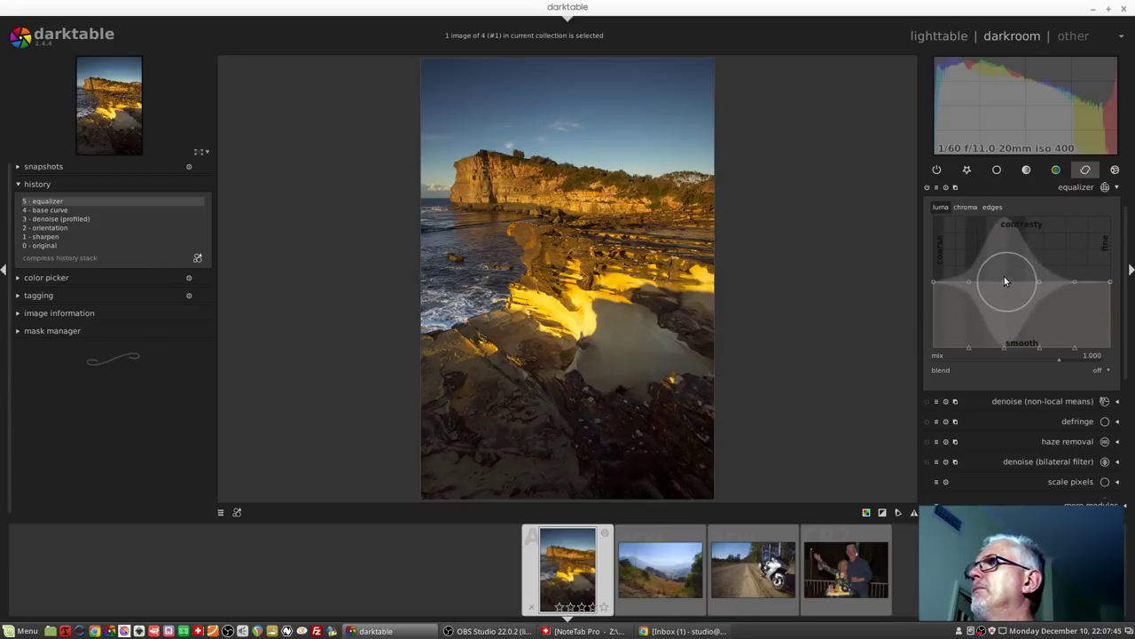
Raise the luma curve's middle for mid-sized and finer details, comparing with the equalizer off.
{"action": "left_click_drag", "start_coordinate": [1004, 276], "coordinate": [1004, 262]}
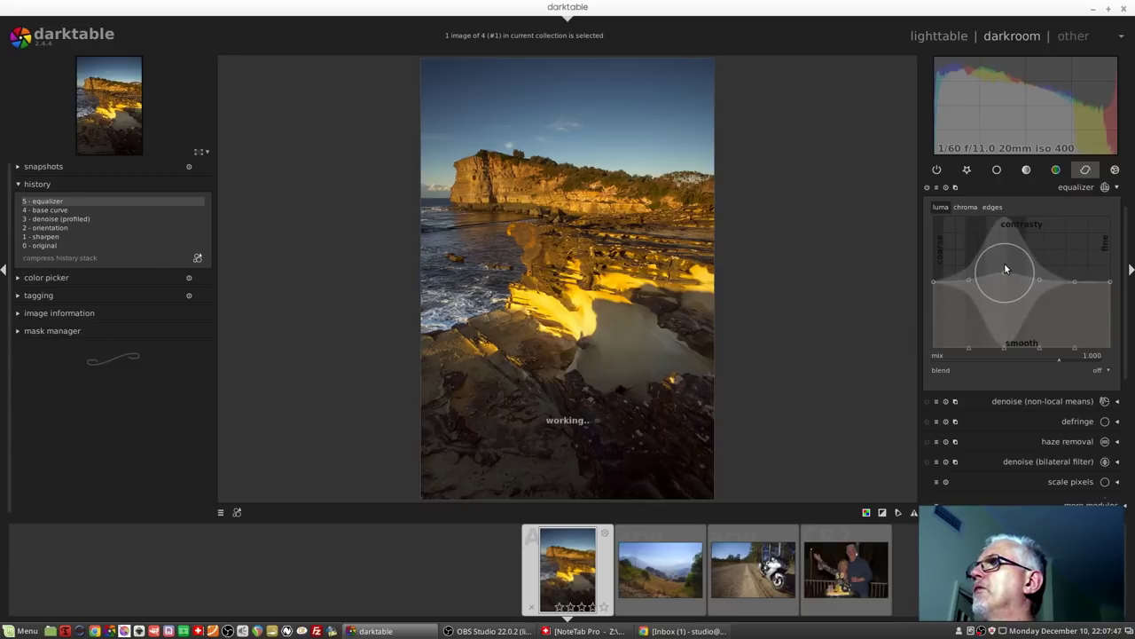
{"action": "mouse_move", "coordinate": [1040, 273]}
{"action": "left_mouse_down"}
{"action": "mouse_move", "coordinate": [1040, 260]}
{"action": "mouse_move", "coordinate": [1006, 258]}
{"action": "left_mouse_up"}
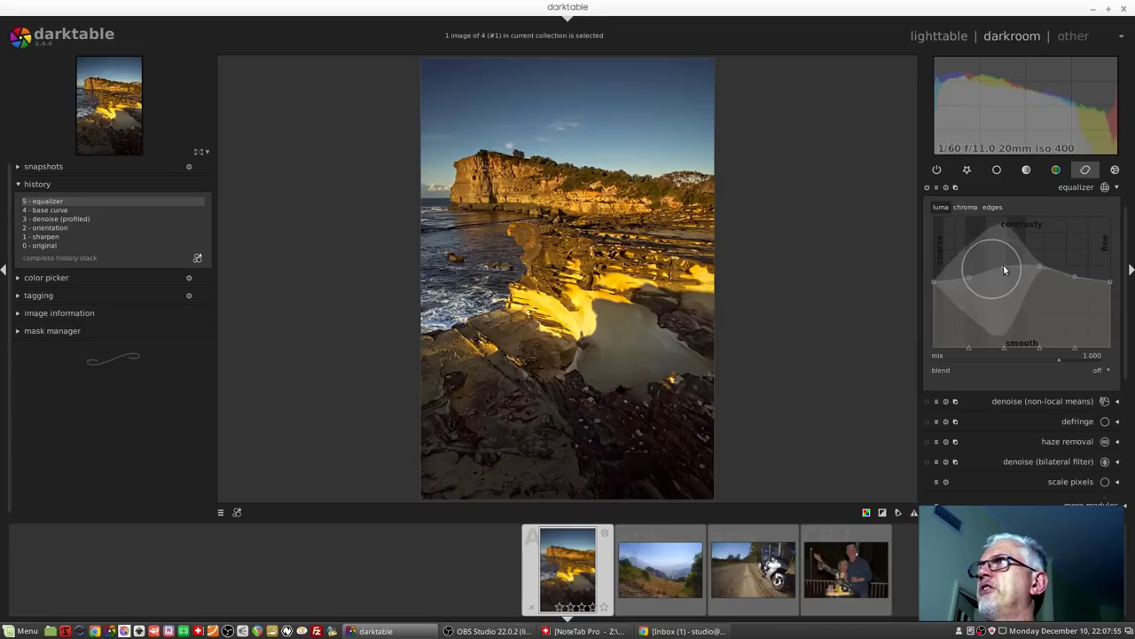
{"action": "left_click", "coordinate": [928, 188]}
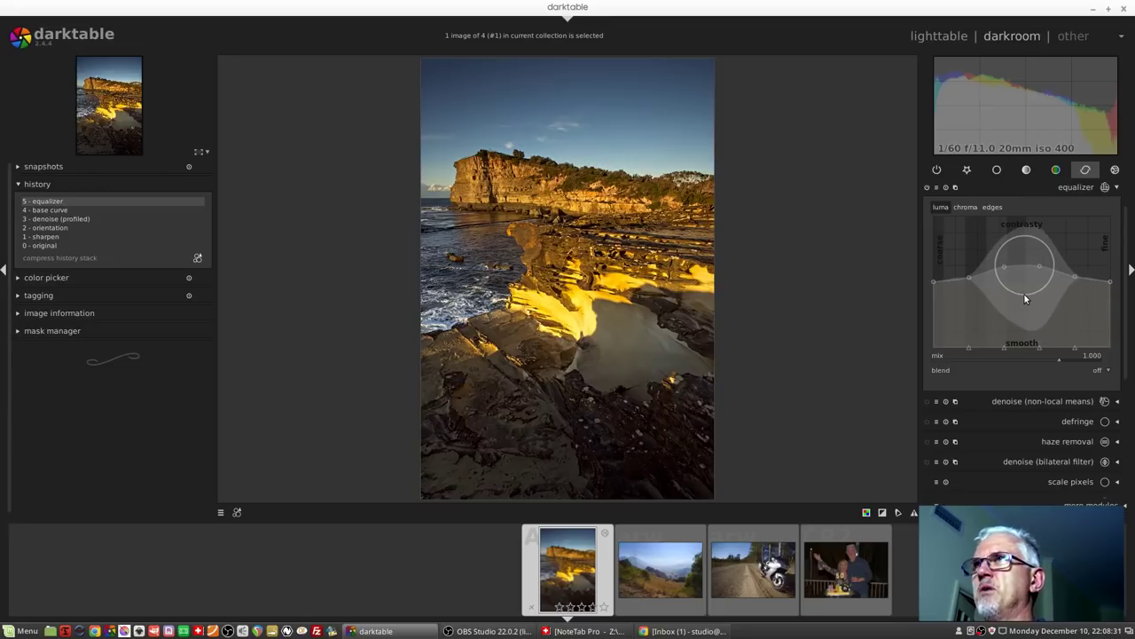
{"action": "mouse_move", "coordinate": [1024, 293]}
{"action": "left_mouse_down"}
{"action": "mouse_move", "coordinate": [1011, 265]}
{"action": "mouse_move", "coordinate": [1028, 279]}
{"action": "left_mouse_up"}
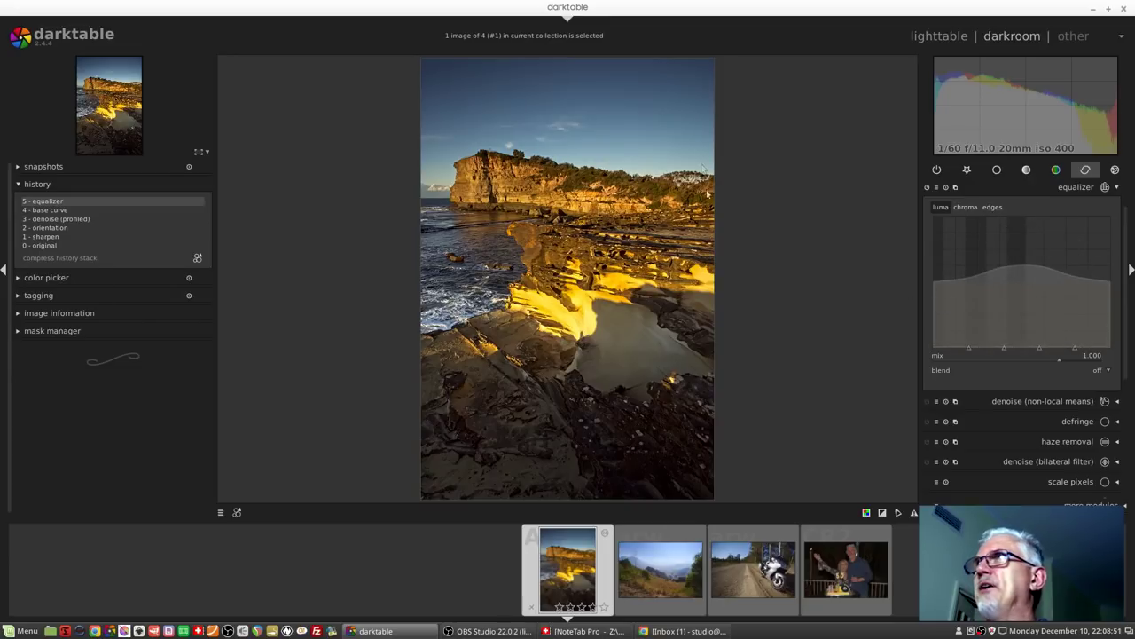
{"action": "scroll", "coordinate": [569, 74], "scroll_direction": "up", "scroll_amount": 3}
{"action": "scroll", "coordinate": [568, 74], "scroll_direction": "up", "scroll_amount": 3}
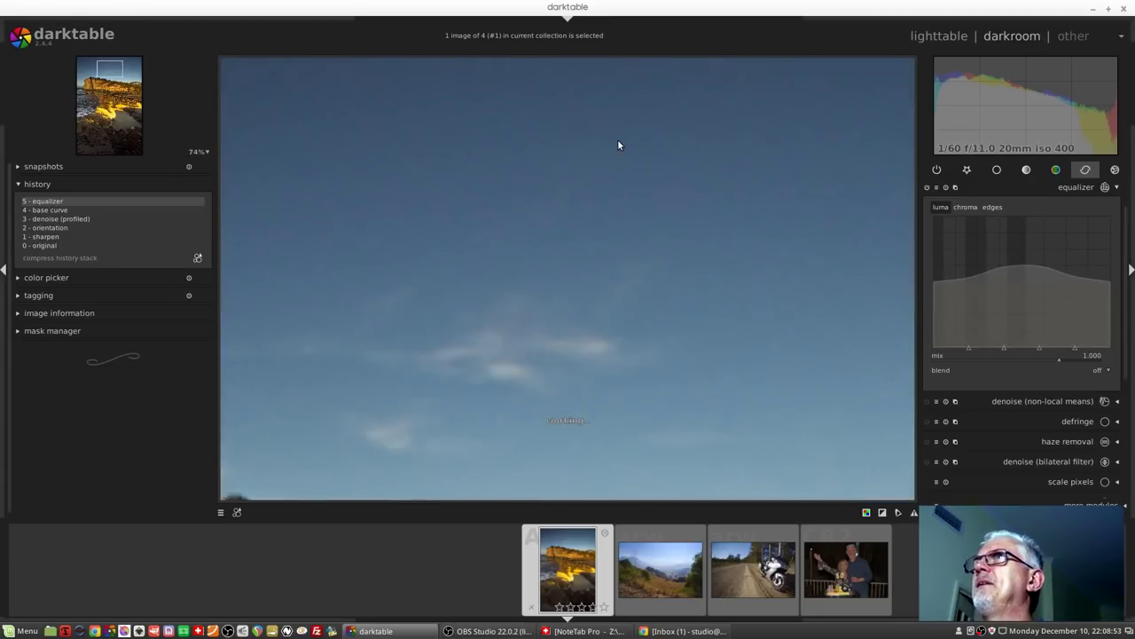
{"action": "scroll", "coordinate": [619, 144], "scroll_direction": "up", "scroll_amount": 2}
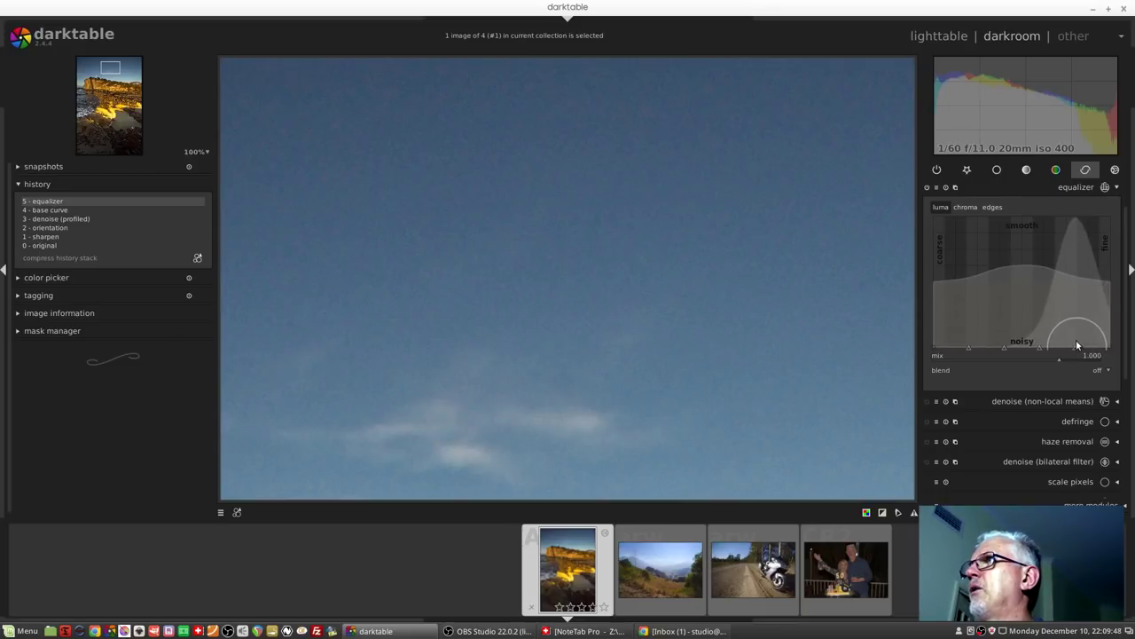
Pull down the fine end of the luma curve to smooth sky noise.
{"action": "left_click_drag", "start_coordinate": [1075, 339], "coordinate": [1074, 333]}
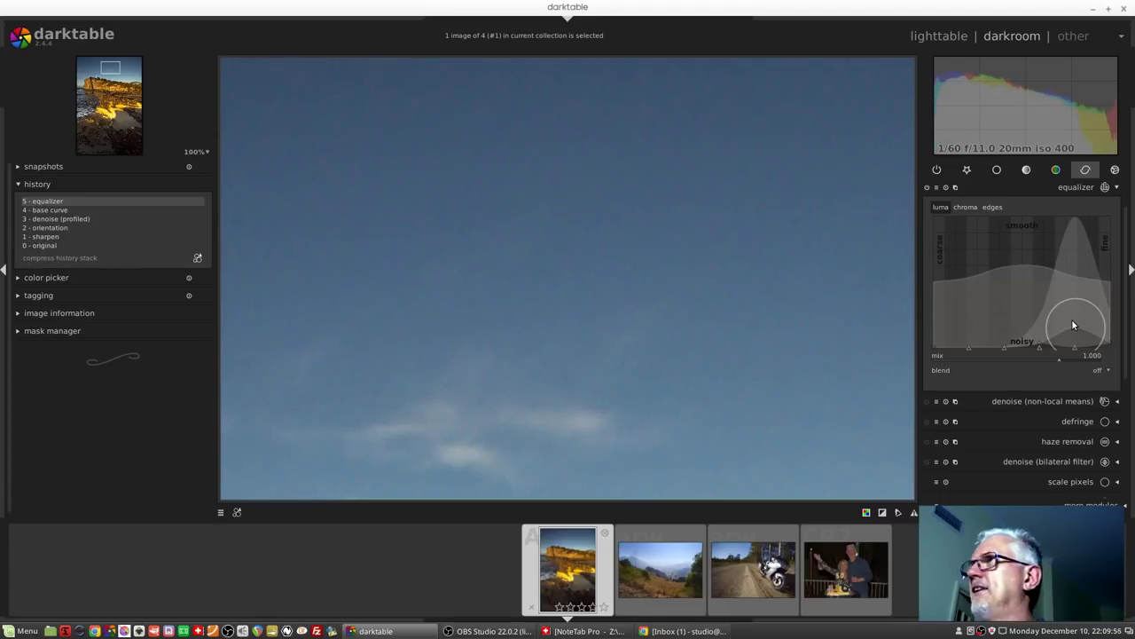
{"action": "left_click_drag", "start_coordinate": [1042, 334], "coordinate": [1041, 330]}
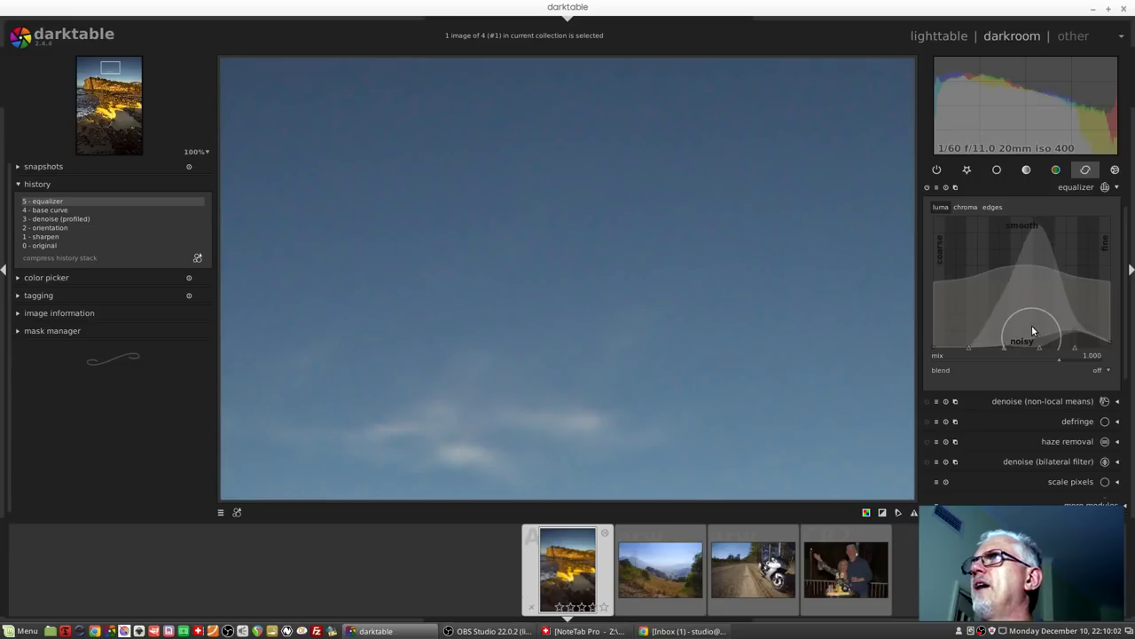
Lower the chroma curve's fine end against colour noise, compare on/off, and fit the photo.
{"action": "left_click", "coordinate": [964, 207]}
{"action": "left_click_drag", "start_coordinate": [1075, 344], "coordinate": [1074, 334]}
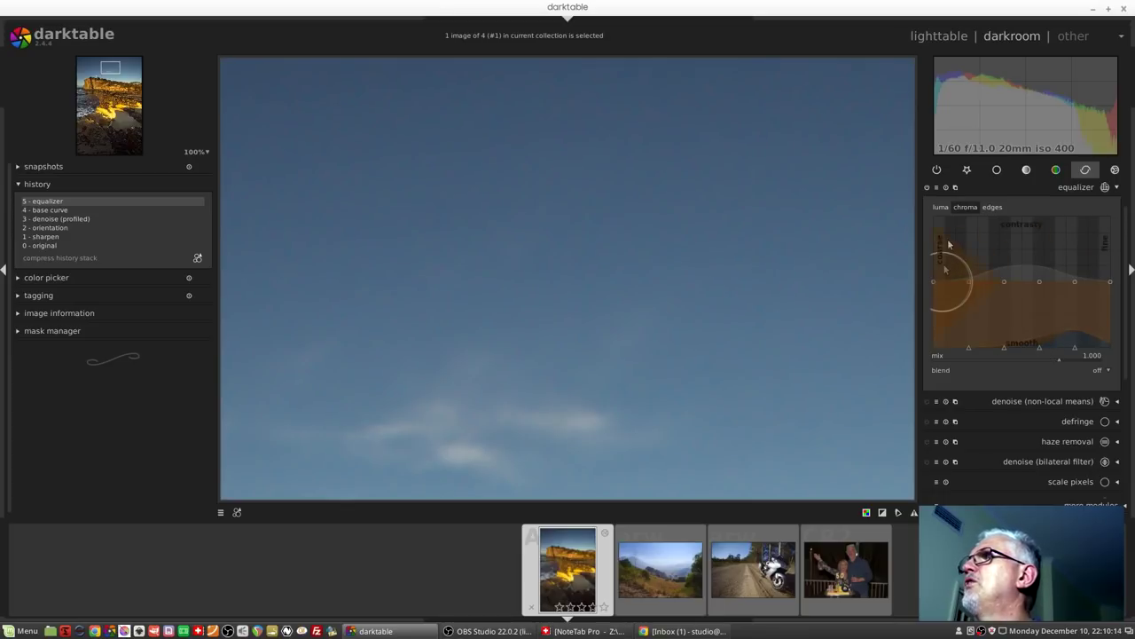
{"action": "left_click", "coordinate": [929, 188]}
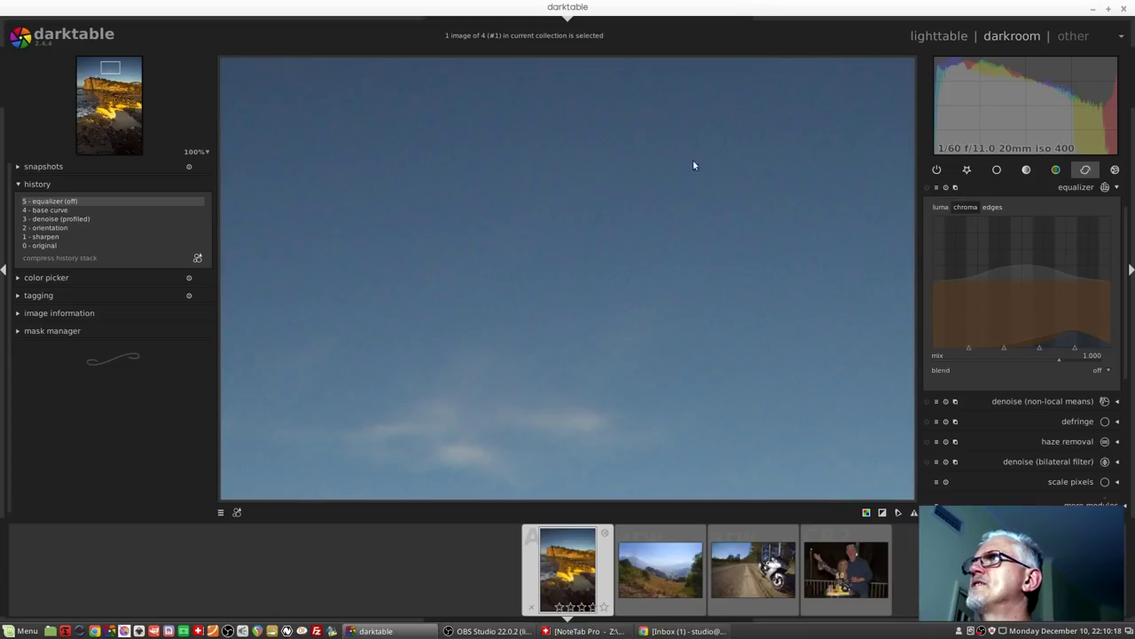
{"action": "left_click", "coordinate": [927, 188]}
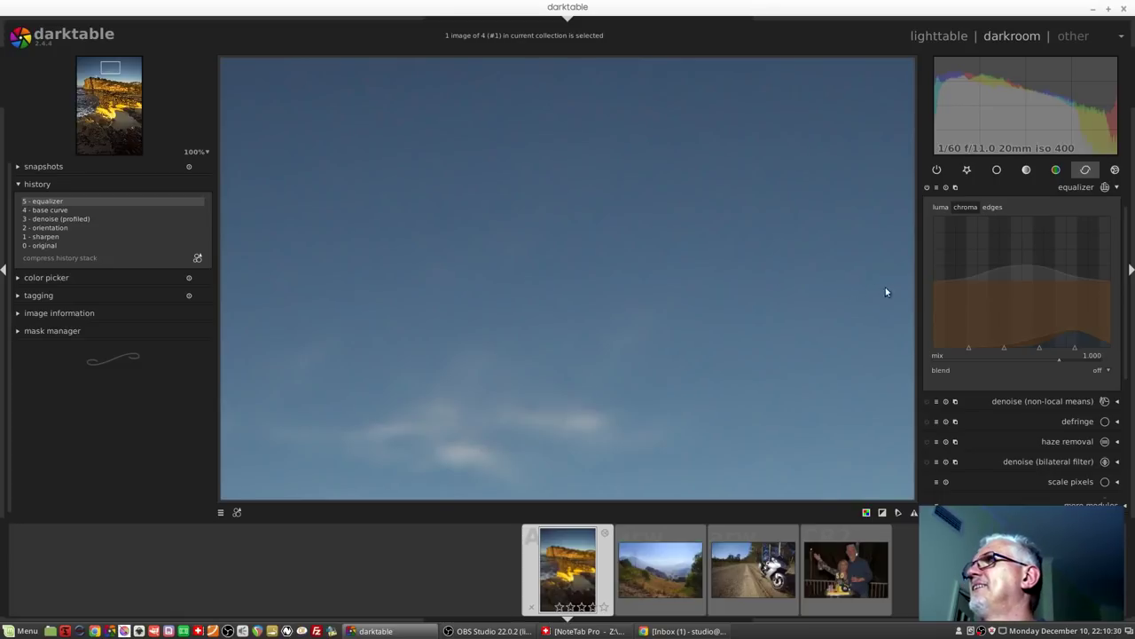
{"action": "middle_click", "coordinate": [785, 291]}
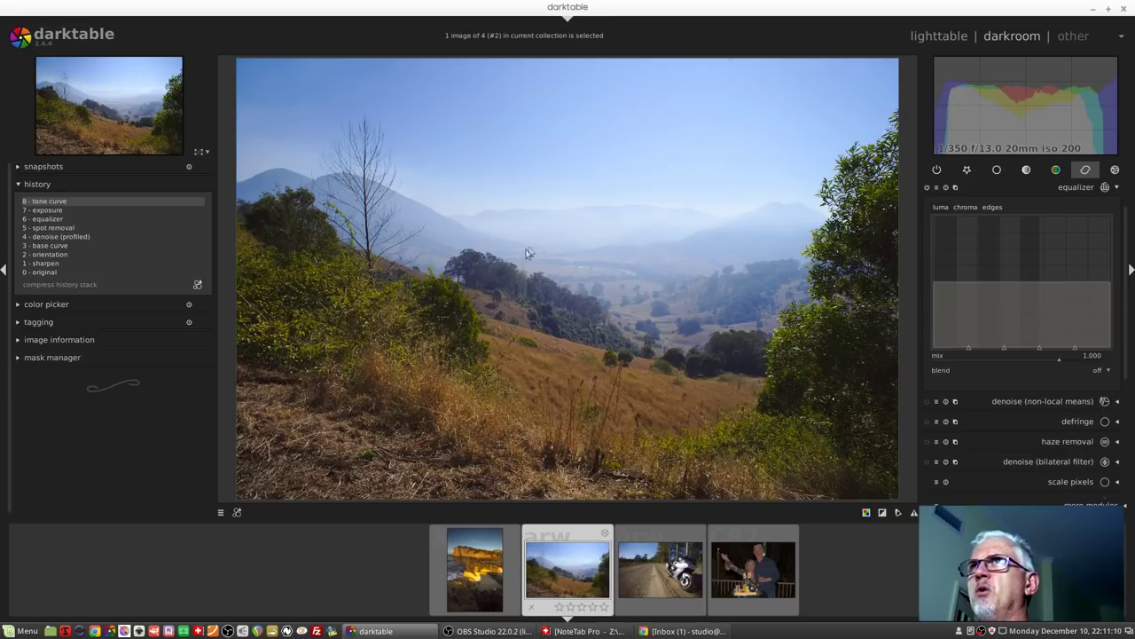
{"action": "scroll", "coordinate": [531, 245], "scroll_direction": "up", "scroll_amount": 1}
{"action": "scroll", "coordinate": [531, 249], "scroll_direction": "up", "scroll_amount": 1}
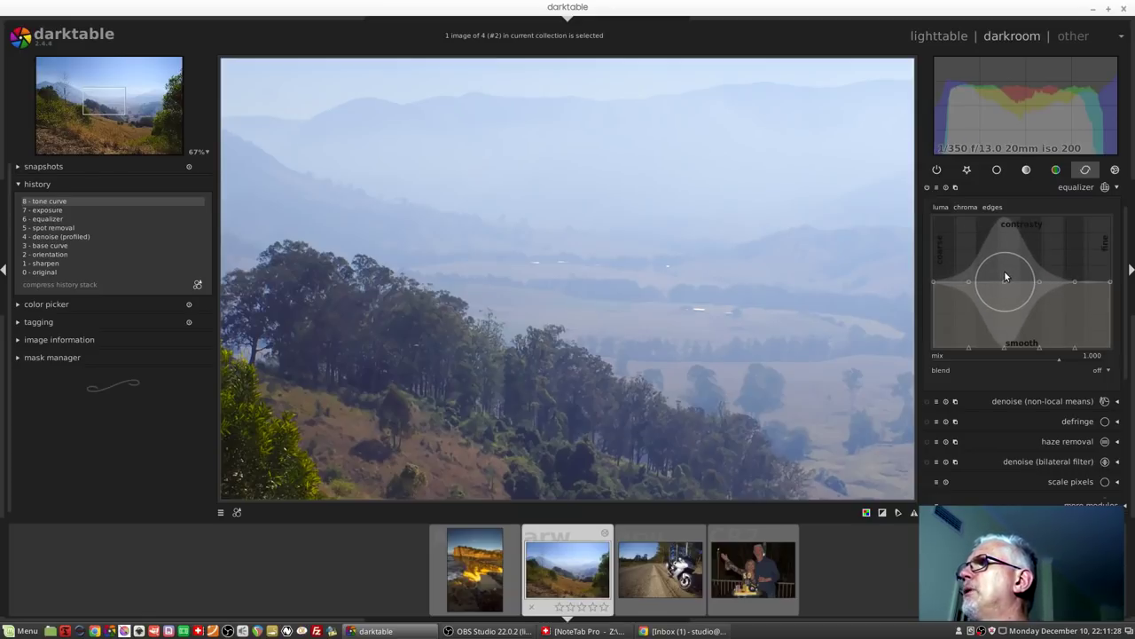
Raise the valley's mid-scale luma contrast, comparing it twice with the equalizer off and on.
{"action": "left_click_drag", "start_coordinate": [1004, 271], "coordinate": [1005, 255]}
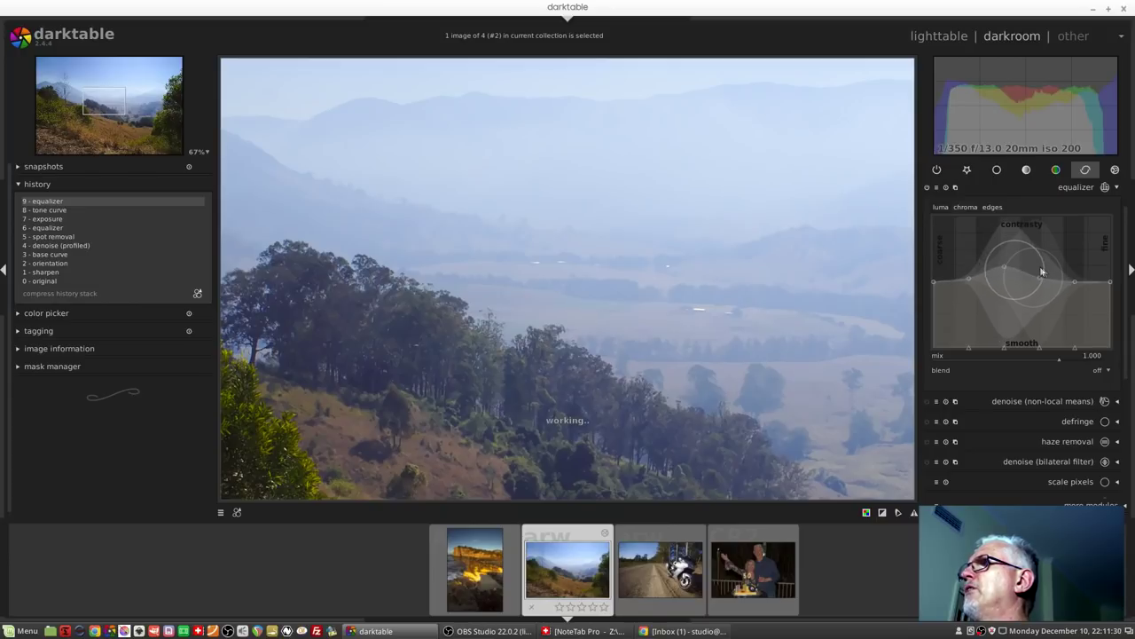
{"action": "left_click_drag", "start_coordinate": [1042, 269], "coordinate": [1037, 254]}
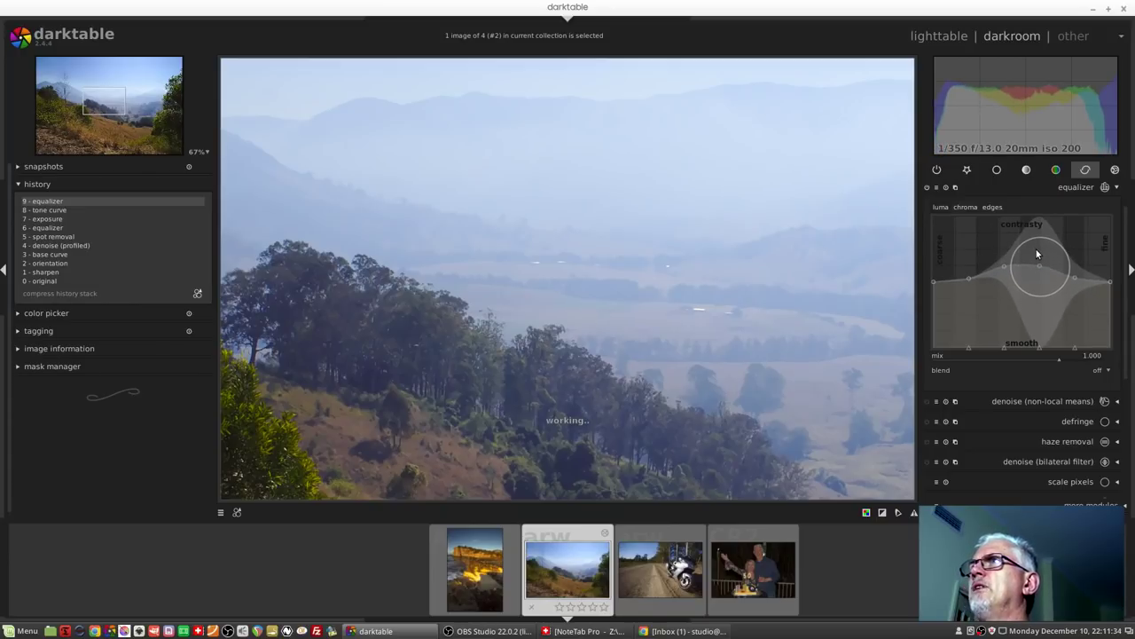
{"action": "left_click", "coordinate": [927, 188]}
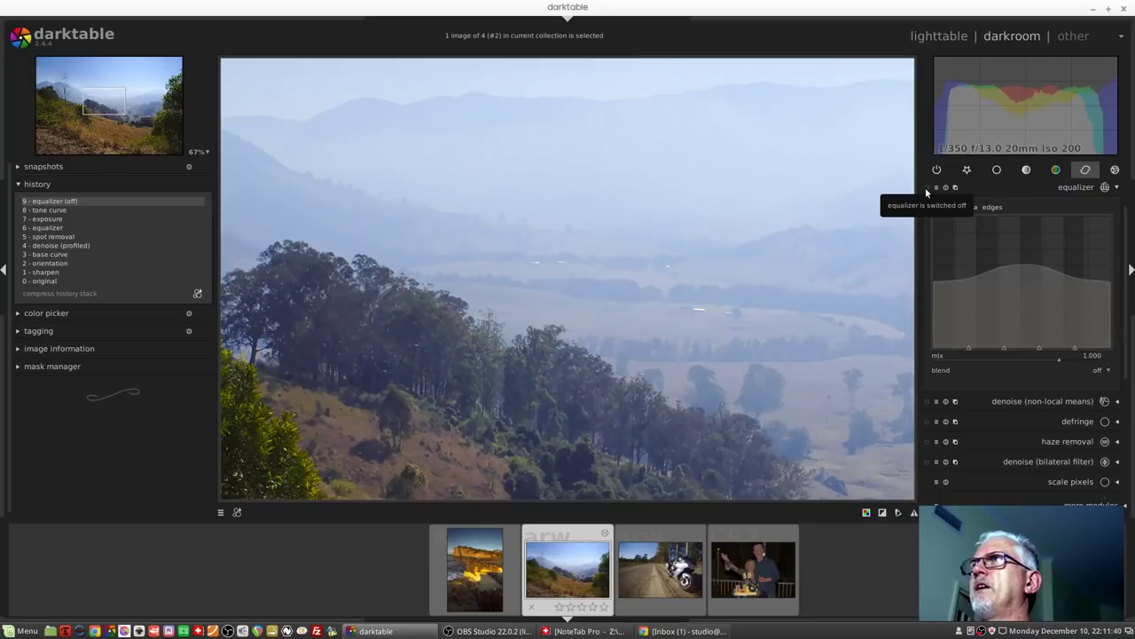
{"action": "left_click", "coordinate": [927, 188]}
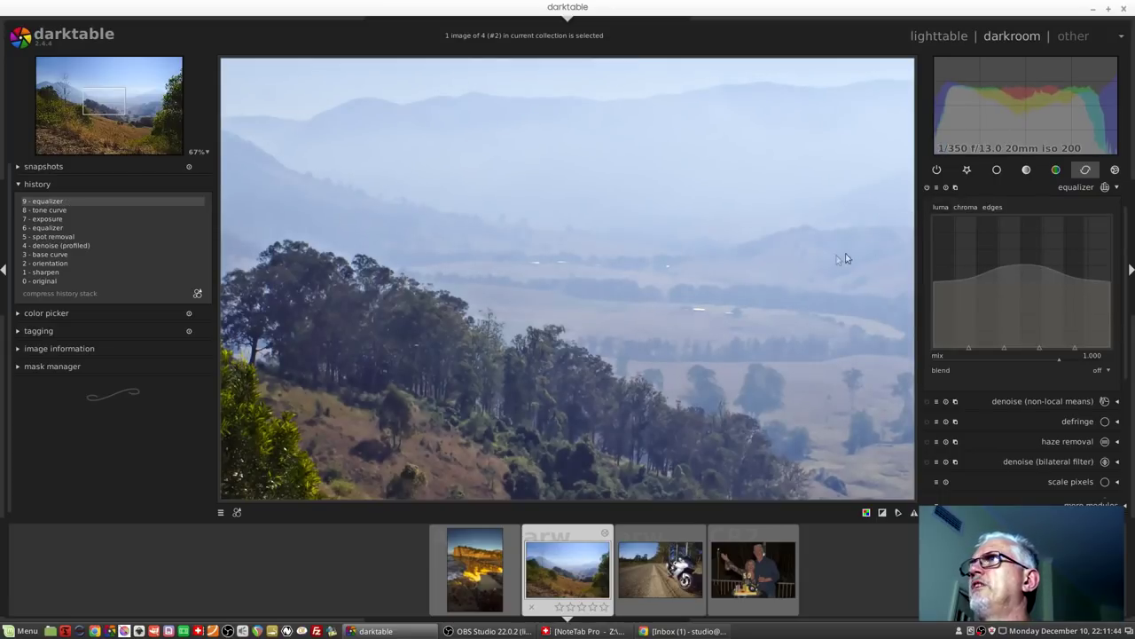
{"action": "left_click_drag", "start_coordinate": [793, 210], "coordinate": [544, 309]}
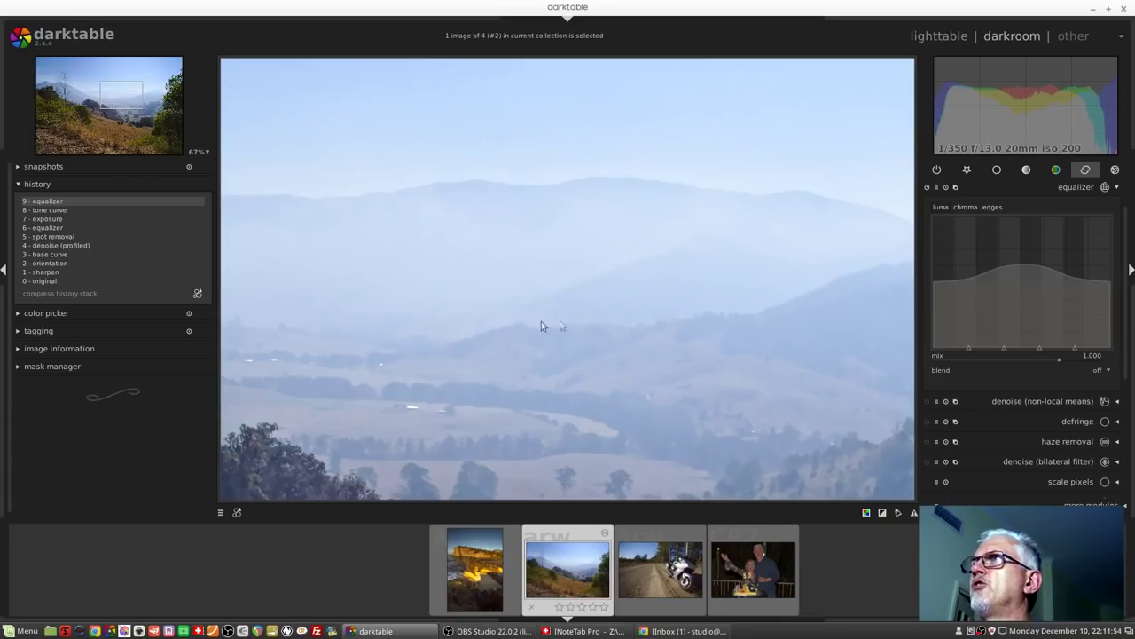
{"action": "left_click", "coordinate": [928, 187]}
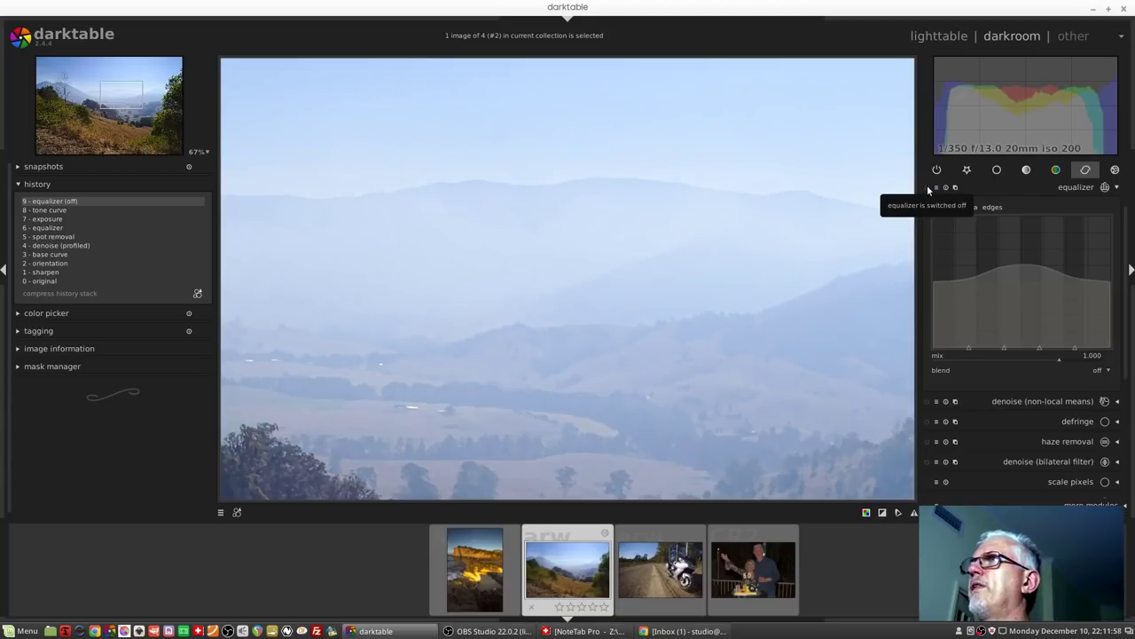
{"action": "left_click", "coordinate": [928, 187]}
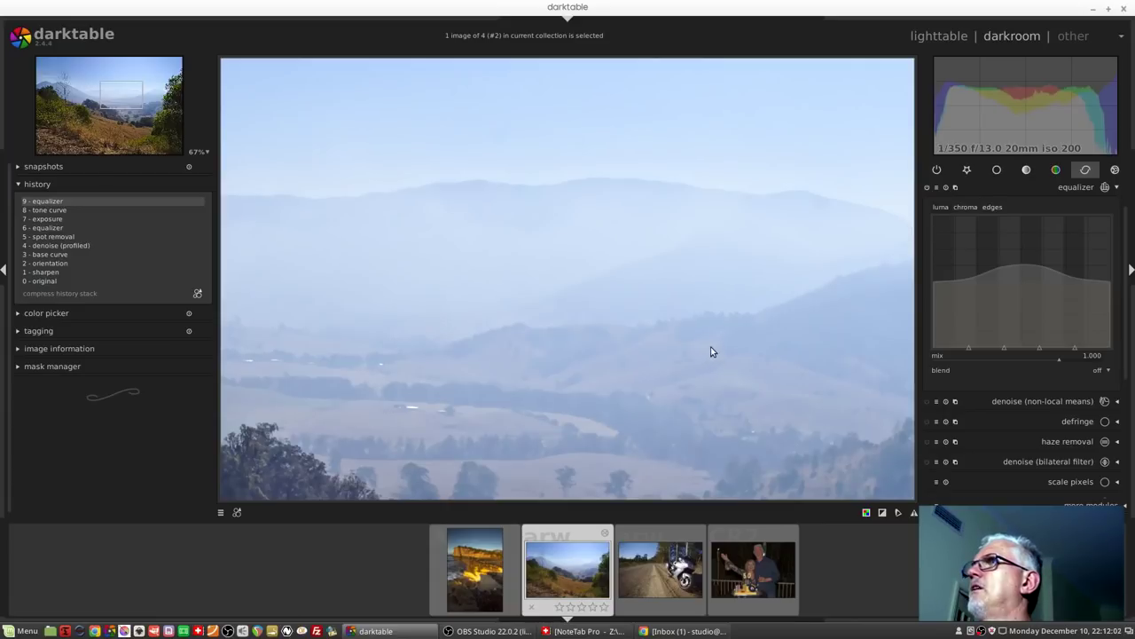
{"action": "scroll", "coordinate": [713, 345], "scroll_direction": "down", "scroll_amount": 1}
{"action": "scroll", "coordinate": [713, 346], "scroll_direction": "down", "scroll_amount": 1}
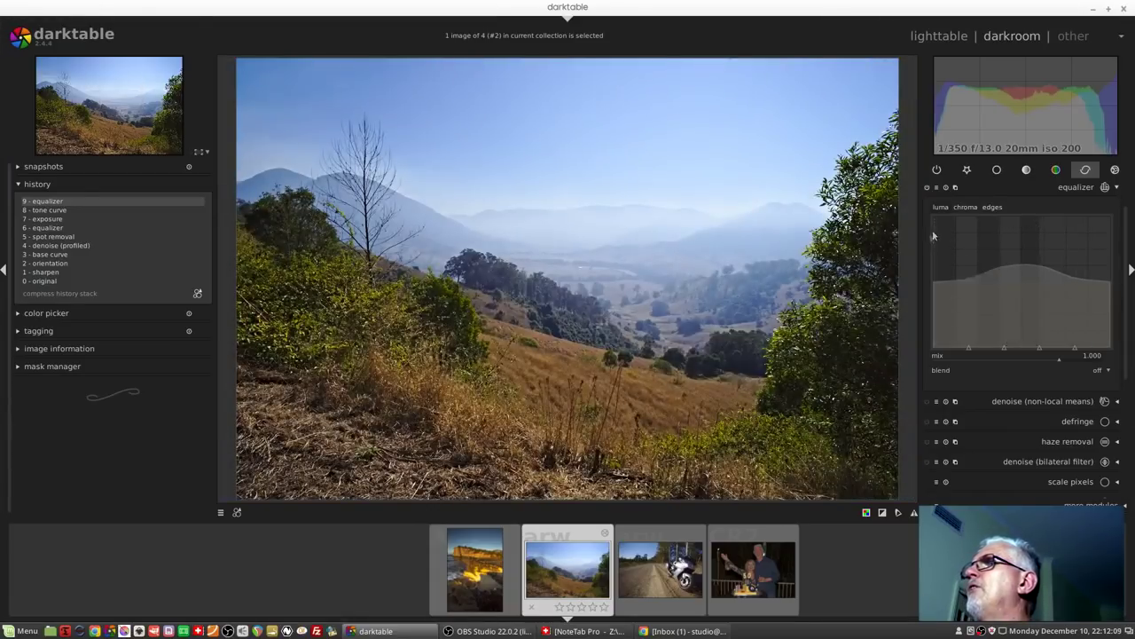
Strongly raise coarse-detail saturation on the chroma curve, then drag it back toward neutral.
{"action": "left_click", "coordinate": [964, 206]}
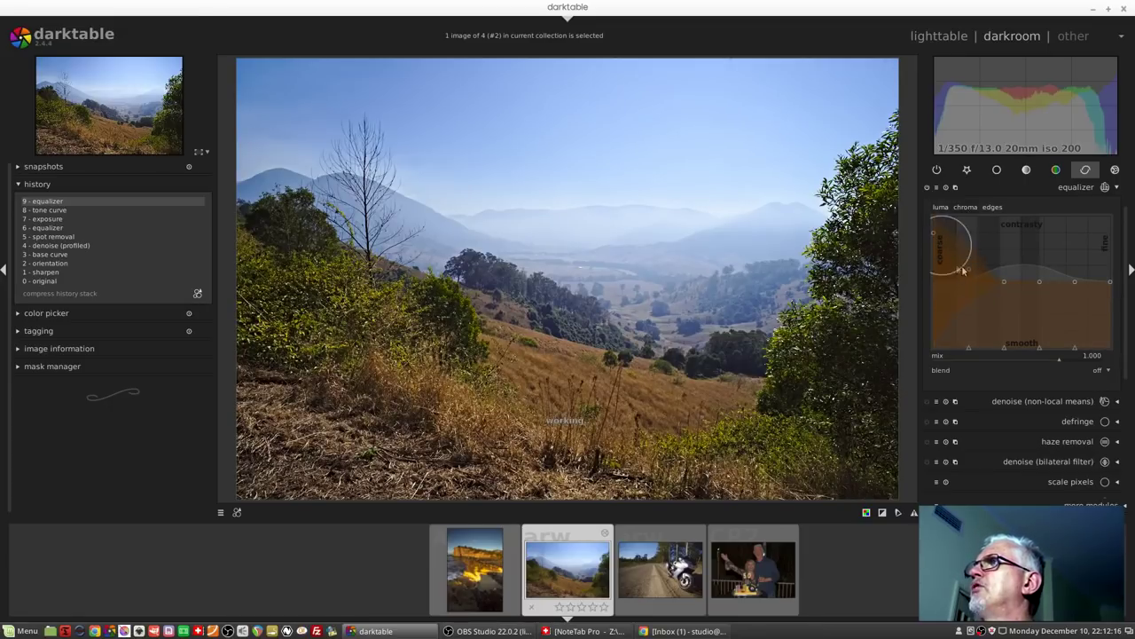
{"action": "left_click_drag", "start_coordinate": [967, 279], "coordinate": [959, 244]}
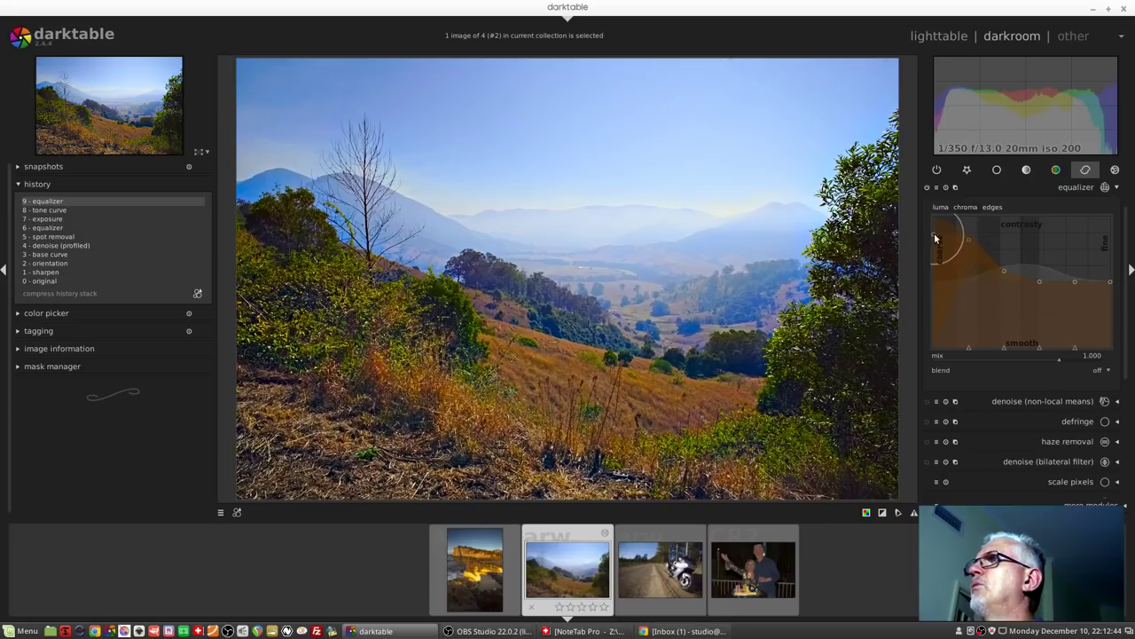
{"action": "left_click_drag", "start_coordinate": [939, 235], "coordinate": [931, 313]}
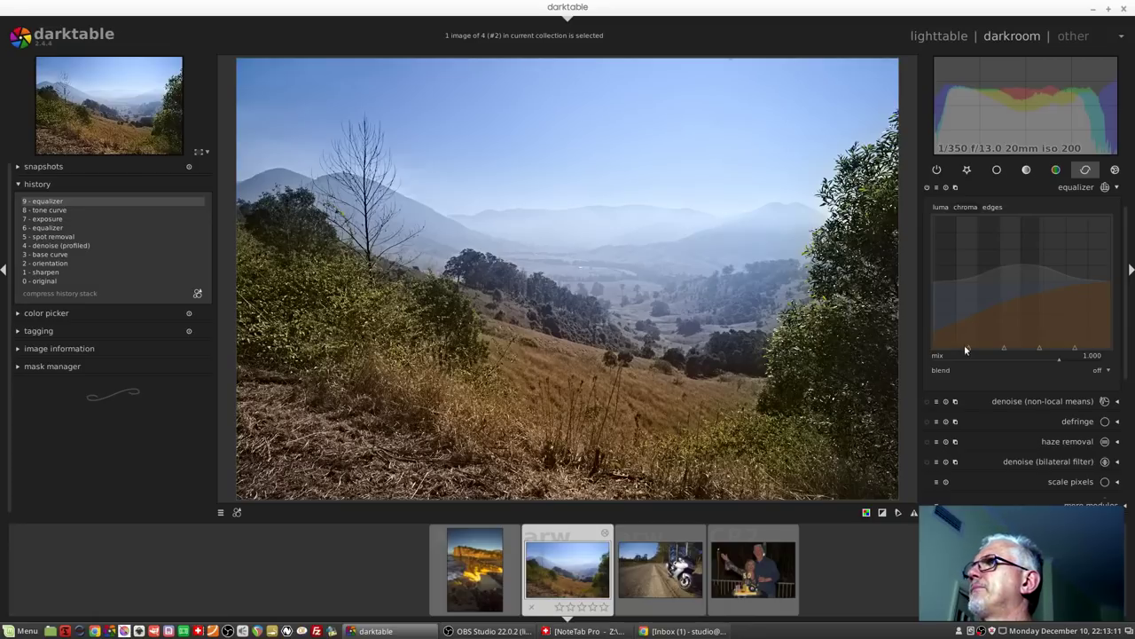
Flatten the equalizer's chroma curve back to its default straight line.
{"action": "double_click", "coordinate": [1036, 311]}
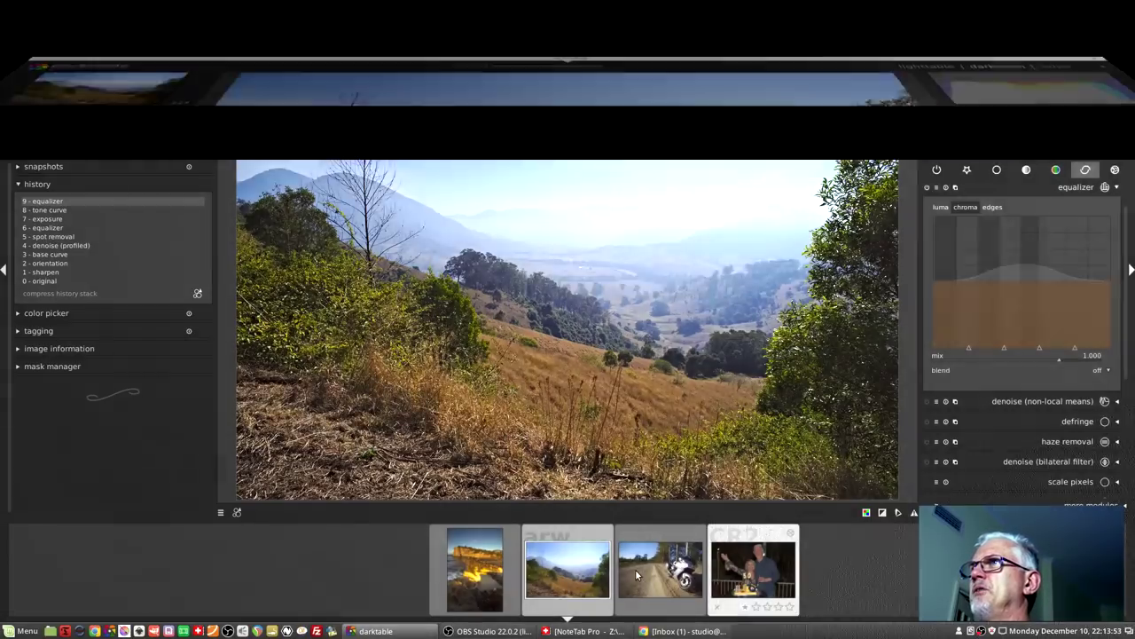
Open the motorcycle photo and lift the centre of the equalizer luma curve toward contrasty.
{"action": "double_click", "coordinate": [636, 568]}
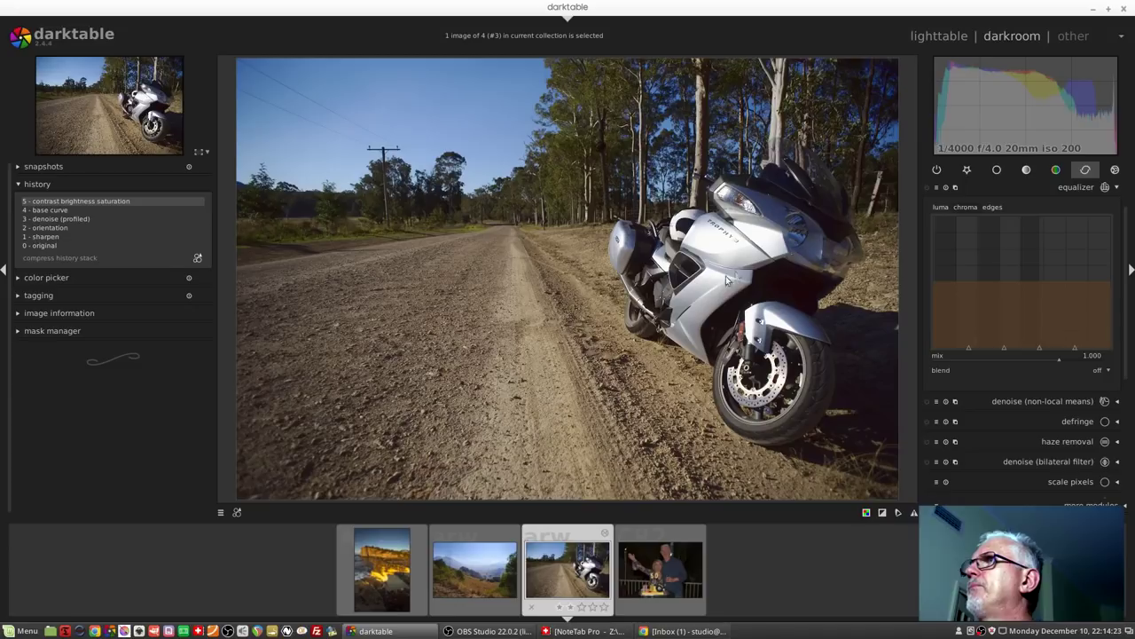
{"action": "left_click", "coordinate": [941, 207]}
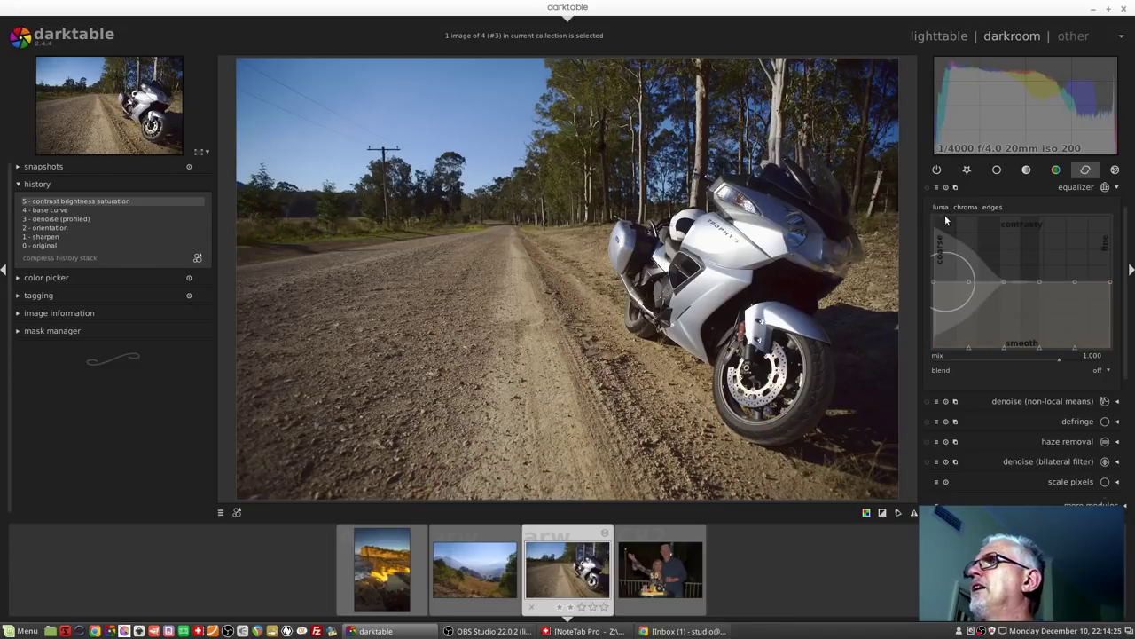
{"action": "left_click_drag", "start_coordinate": [1004, 267], "coordinate": [1005, 258]}
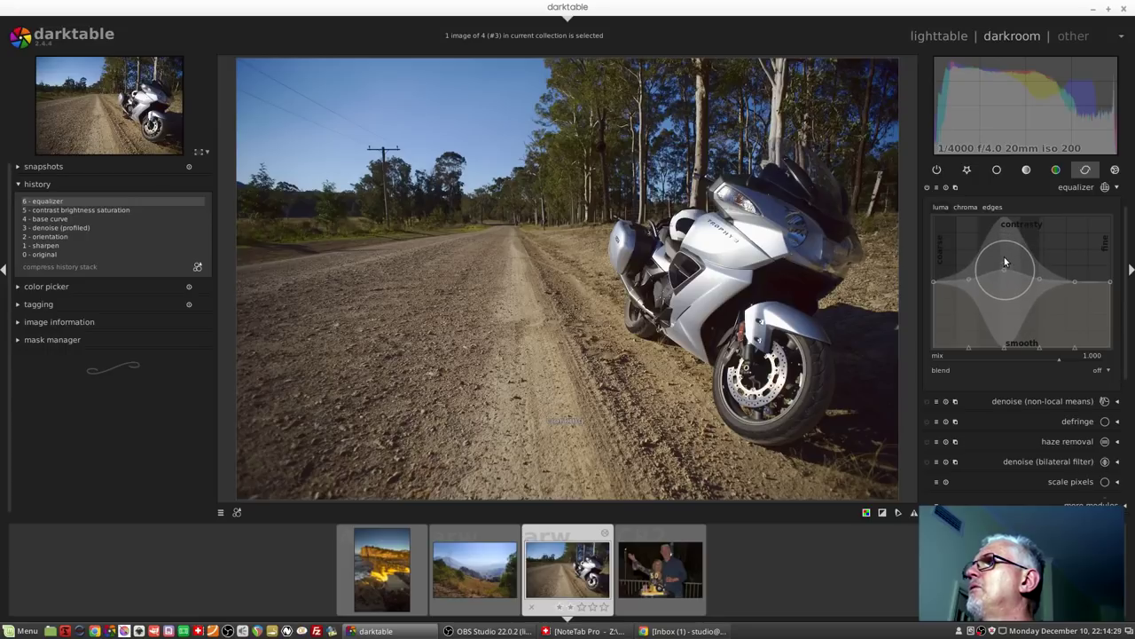
{"action": "left_click_drag", "start_coordinate": [1009, 266], "coordinate": [1040, 257]}
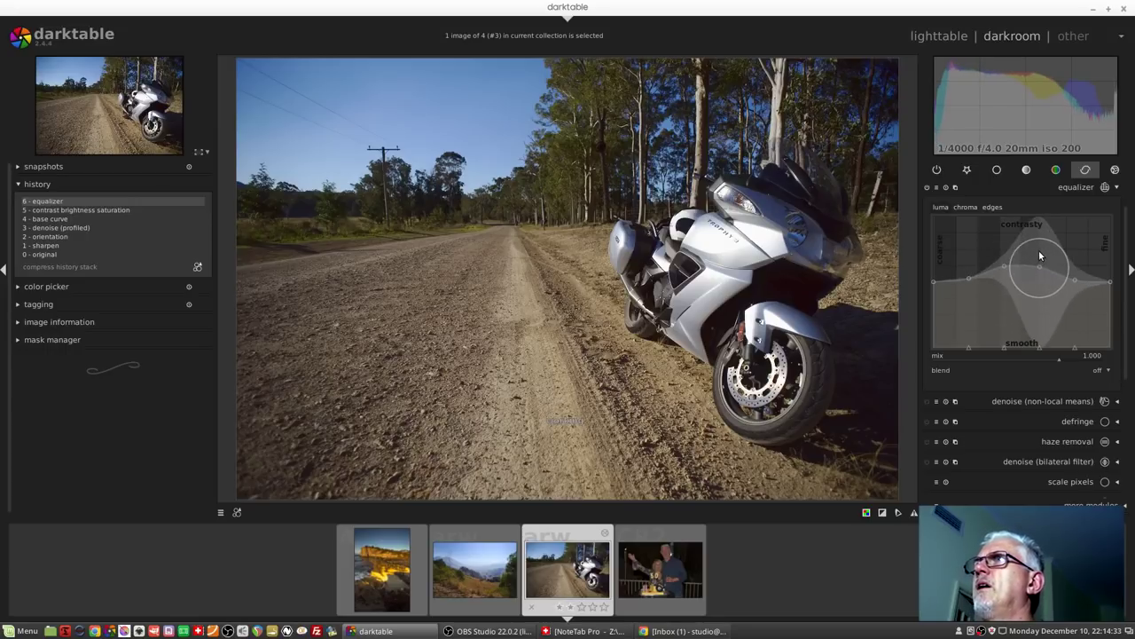
{"action": "left_click_drag", "start_coordinate": [1041, 256], "coordinate": [1016, 270]}
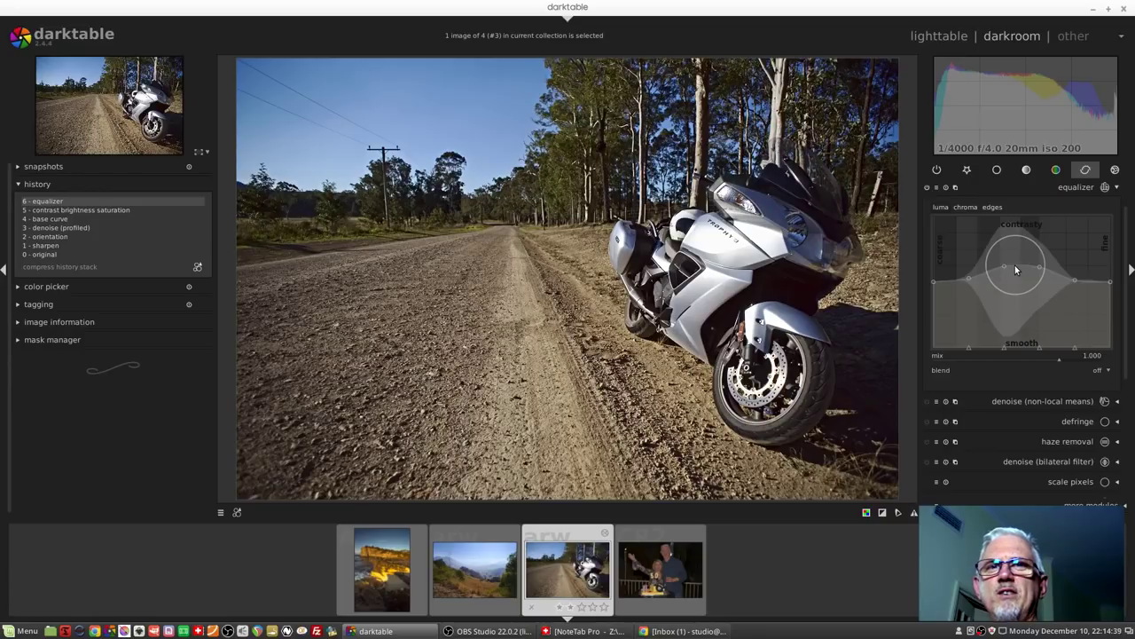
{"action": "mouse_move", "coordinate": [1015, 264]}
{"action": "left_mouse_down"}
{"action": "mouse_move", "coordinate": [1024, 260]}
{"action": "mouse_move", "coordinate": [1027, 295]}
{"action": "left_mouse_up"}
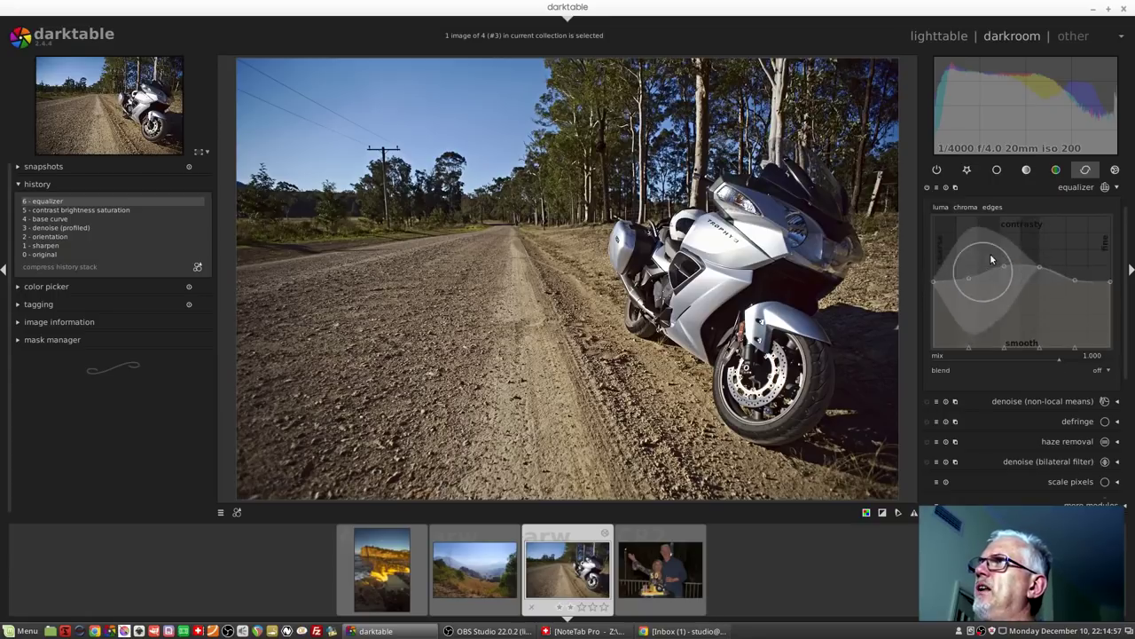
{"action": "scroll", "coordinate": [953, 291], "scroll_direction": "up", "scroll_amount": 4}
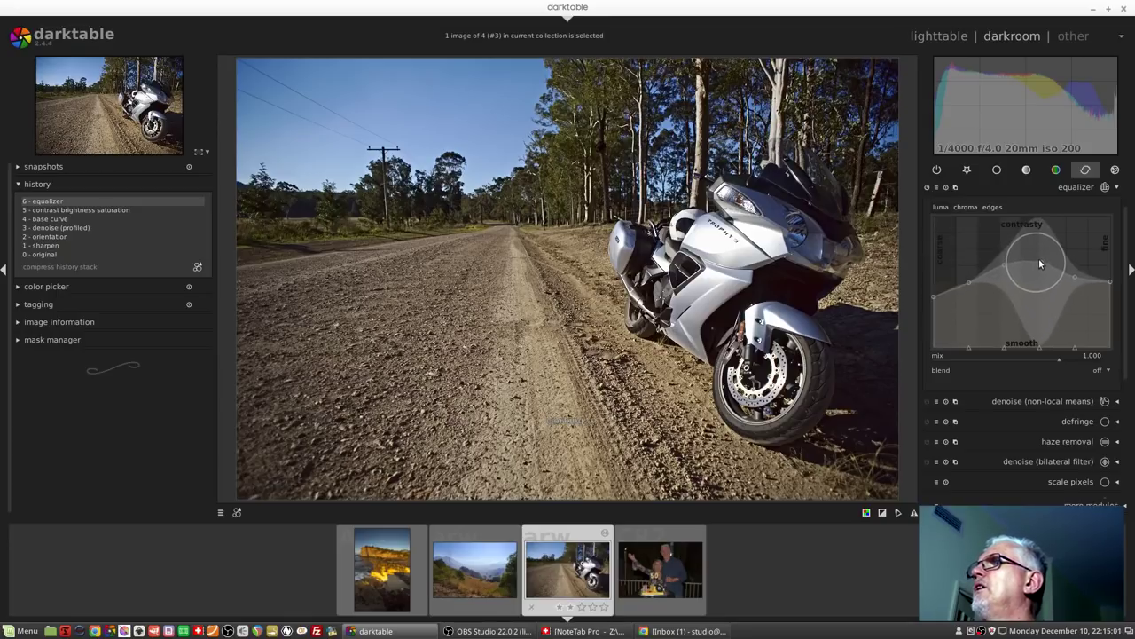
Lift the middle and coarse luma curve nodes further, then drop the equalizer mix to about 0.203.
{"action": "left_click_drag", "start_coordinate": [1048, 258], "coordinate": [1051, 240]}
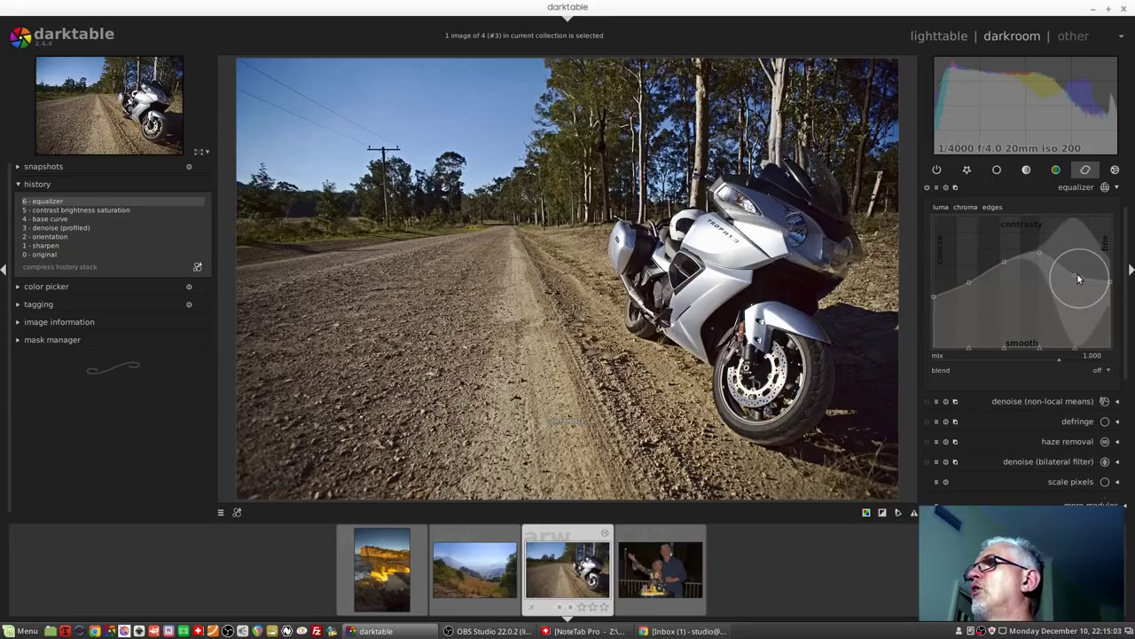
{"action": "scroll", "coordinate": [1109, 277], "scroll_direction": "up", "scroll_amount": 4}
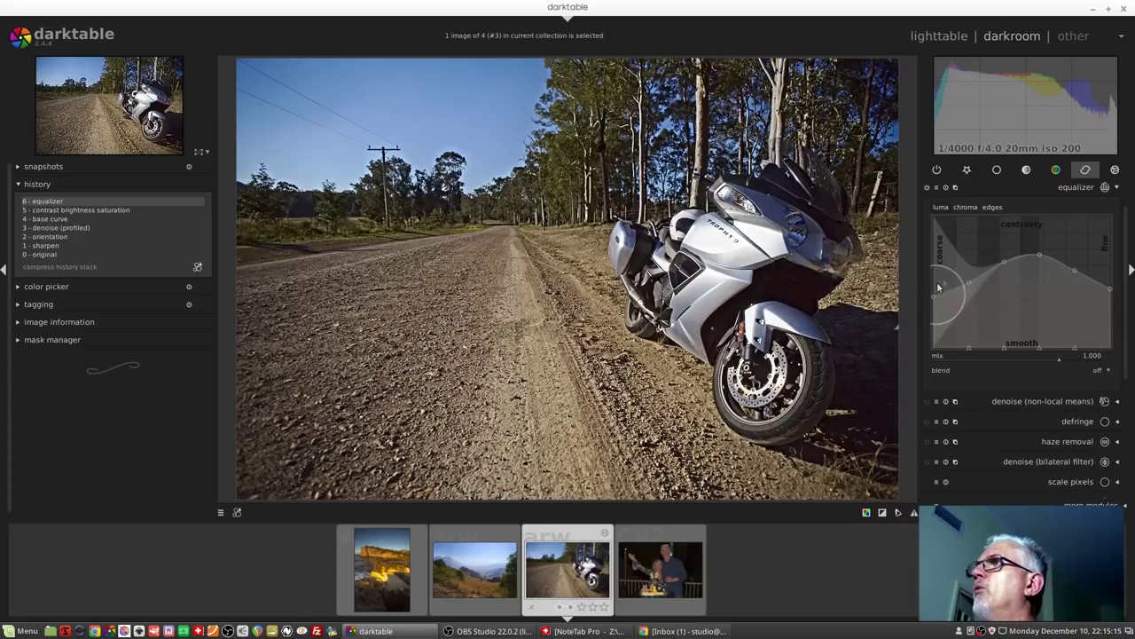
{"action": "left_click_drag", "start_coordinate": [1039, 271], "coordinate": [1043, 257]}
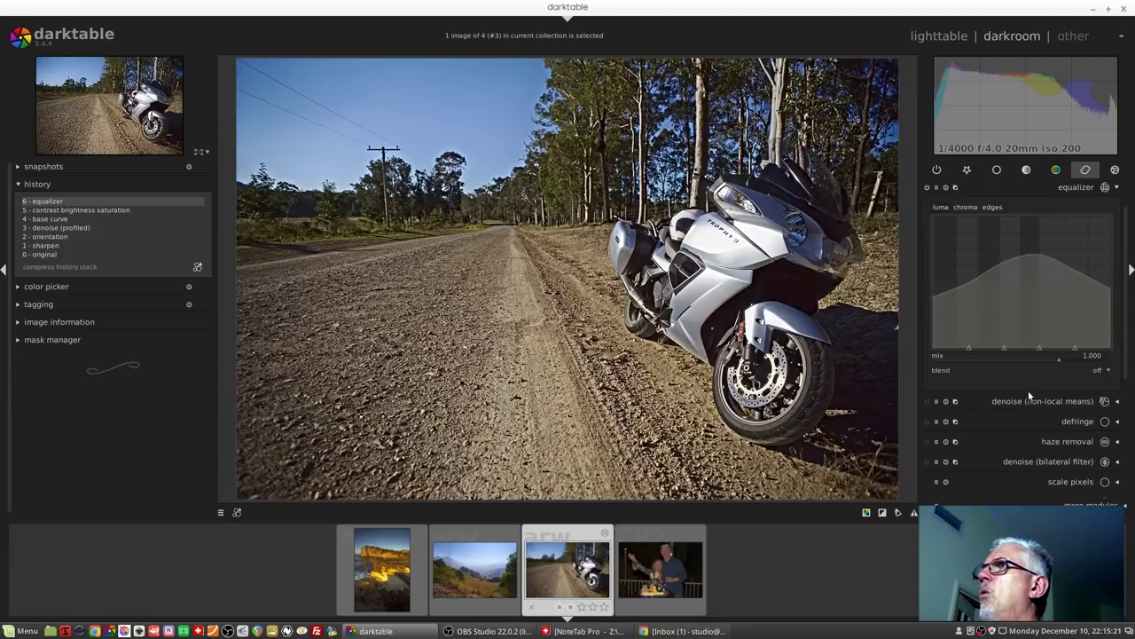
{"action": "left_click_drag", "start_coordinate": [1059, 358], "coordinate": [1029, 360]}
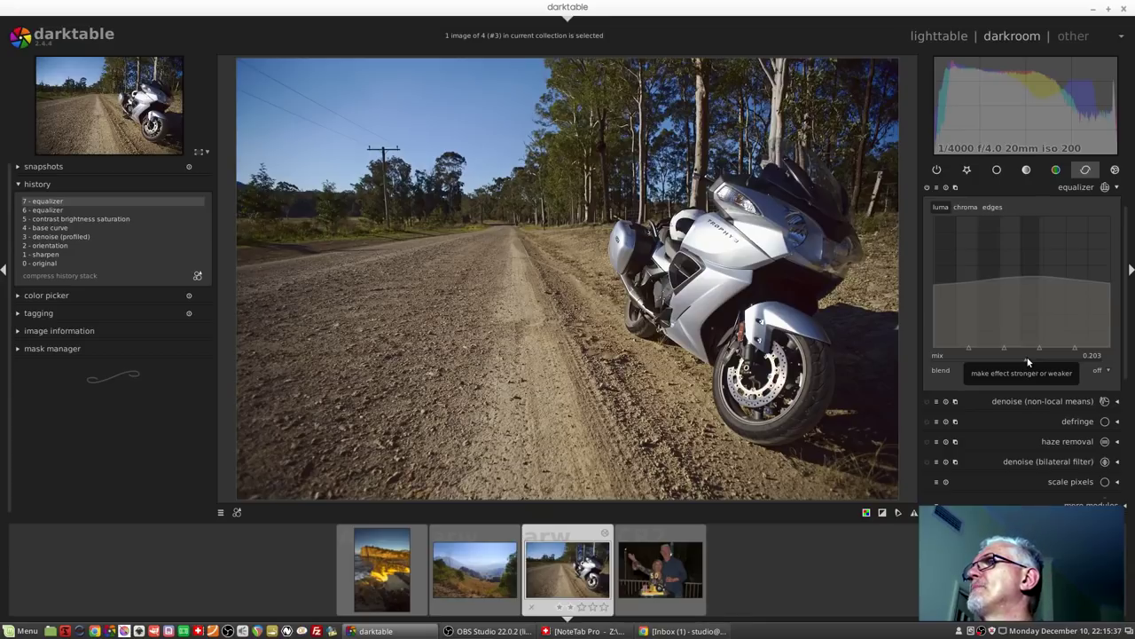
Reset the equalizer mix to 1.000 and reshape the edges curve, raising its fine end.
{"action": "double_click", "coordinate": [1029, 360]}
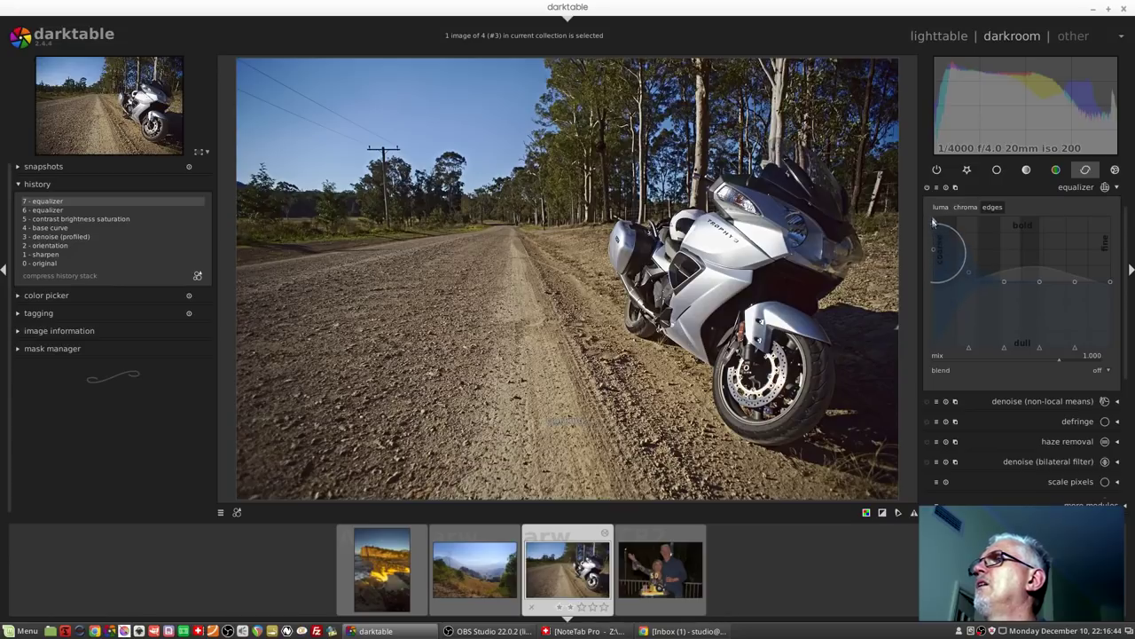
{"action": "left_click_drag", "start_coordinate": [967, 266], "coordinate": [969, 240]}
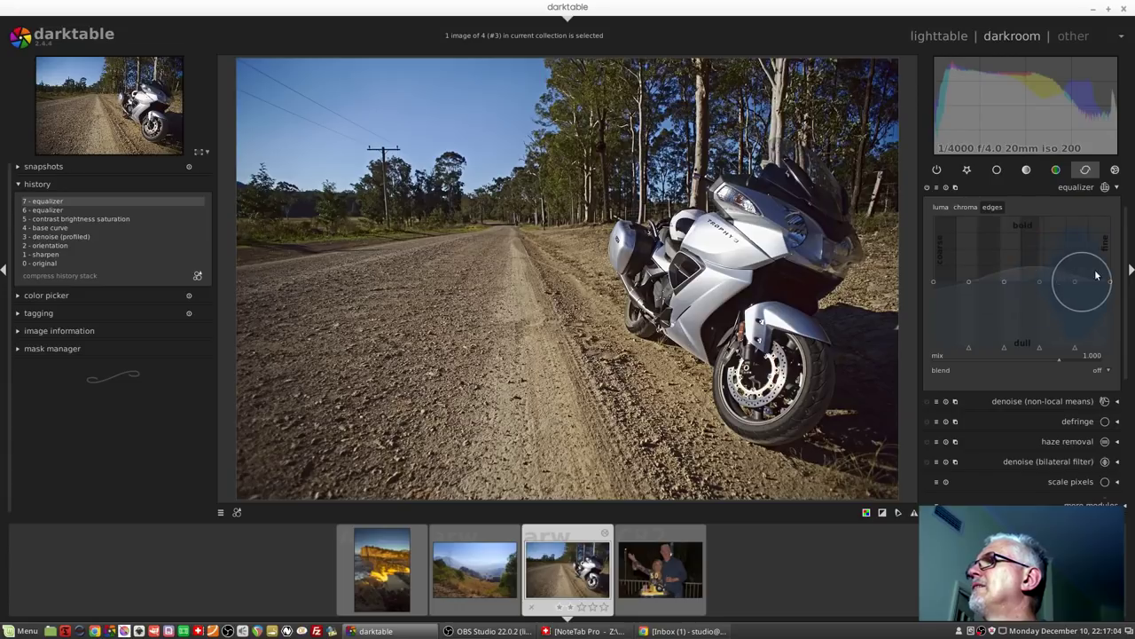
{"action": "left_click_drag", "start_coordinate": [1076, 282], "coordinate": [1107, 217]}
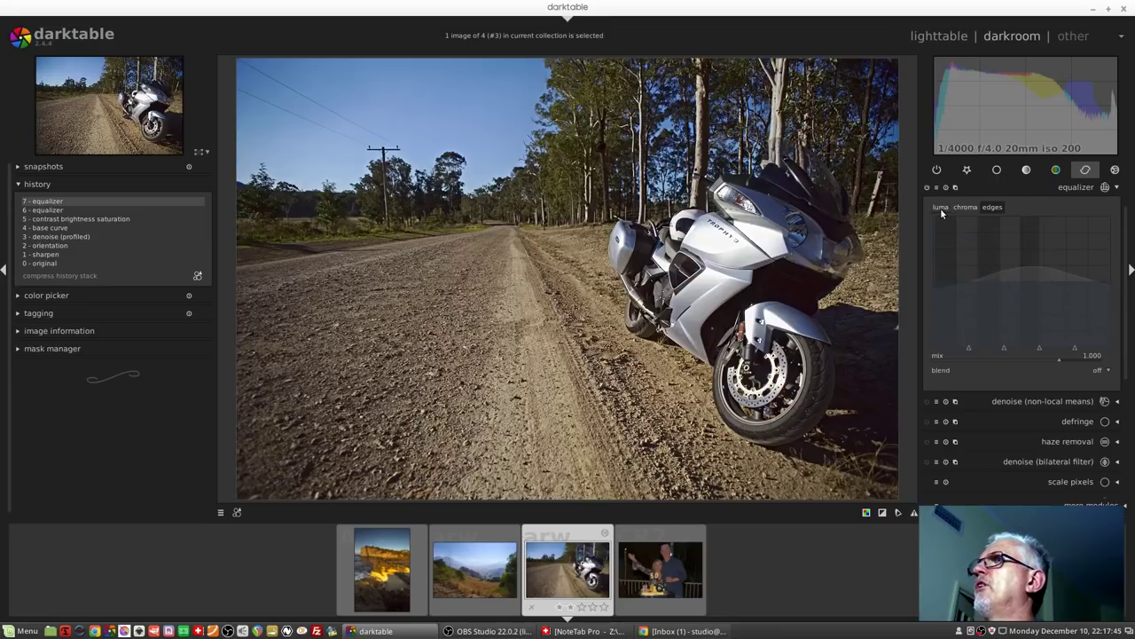
On the luma curve, lift a broad coarse-to-mid band toward contrasty.
{"action": "left_click", "coordinate": [941, 207]}
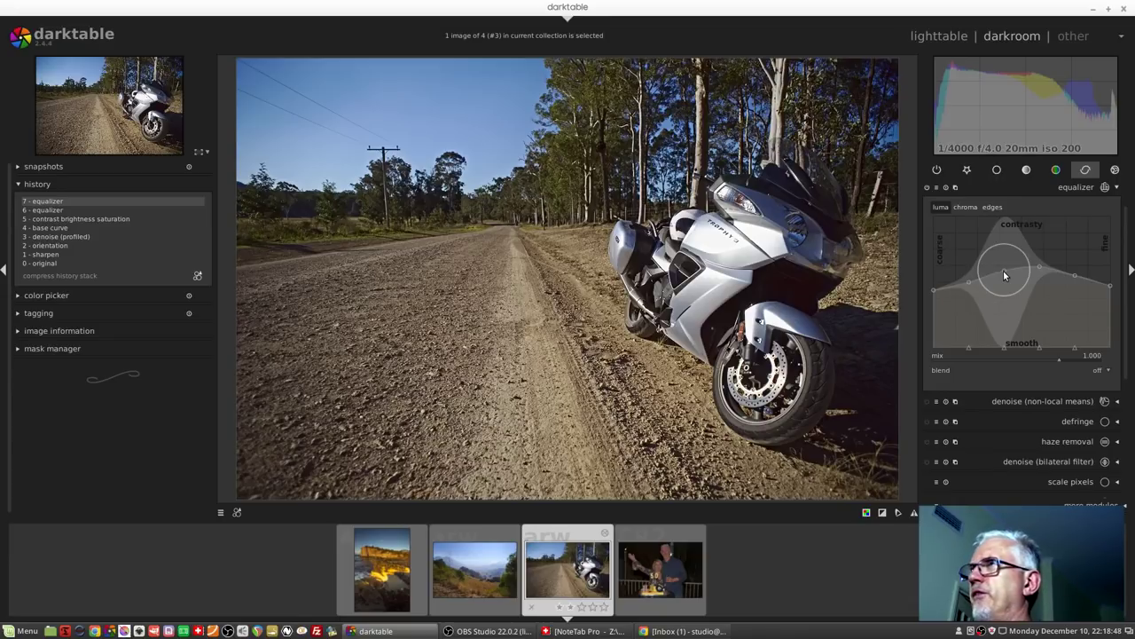
{"action": "scroll", "coordinate": [1004, 270], "scroll_direction": "up", "scroll_amount": 1}
{"action": "scroll", "coordinate": [1004, 269], "scroll_direction": "up", "scroll_amount": 1}
{"action": "scroll", "coordinate": [1003, 270], "scroll_direction": "up", "scroll_amount": 1}
{"action": "left_click_drag", "start_coordinate": [1003, 275], "coordinate": [1003, 270]}
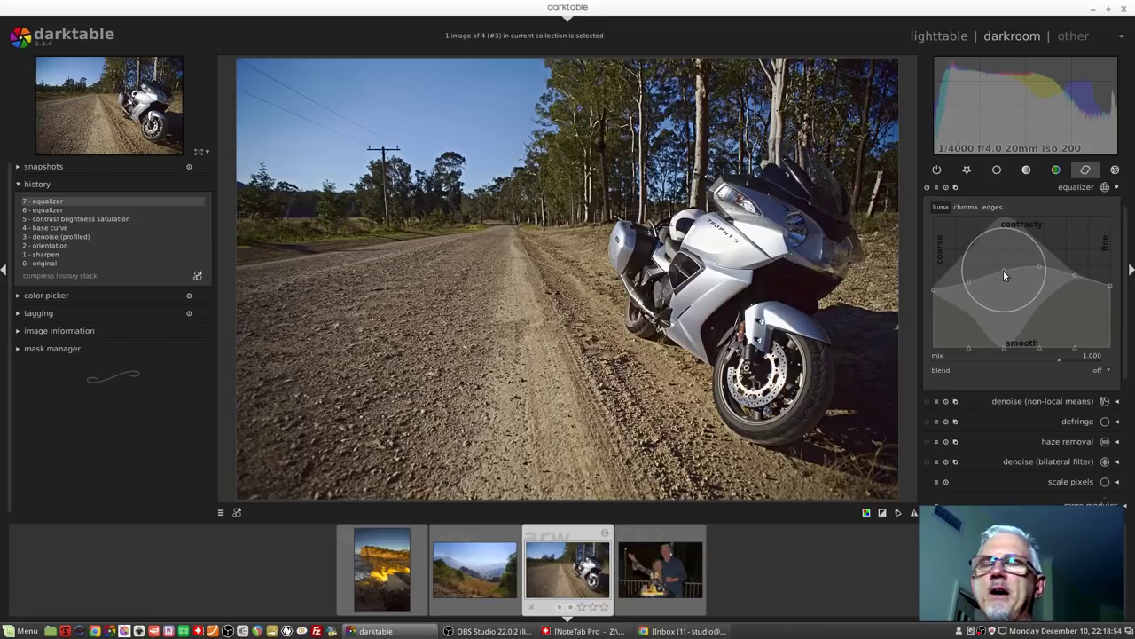
{"action": "scroll", "coordinate": [1003, 269], "scroll_direction": "down", "scroll_amount": 1}
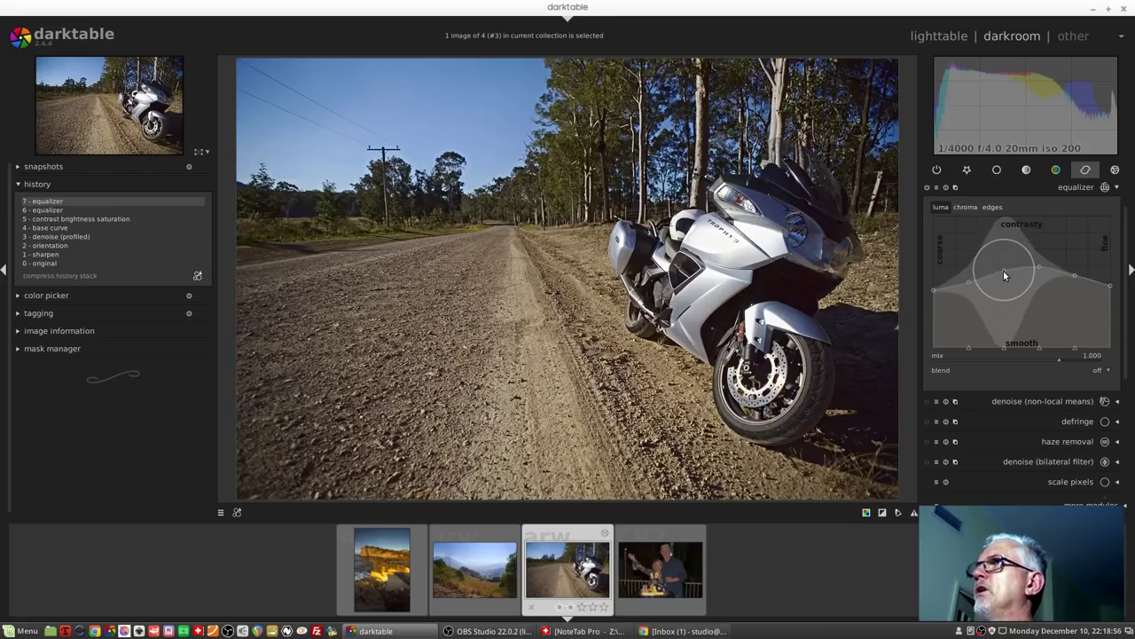
{"action": "scroll", "coordinate": [1004, 269], "scroll_direction": "down", "scroll_amount": 2}
{"action": "scroll", "coordinate": [1003, 270], "scroll_direction": "down", "scroll_amount": 1}
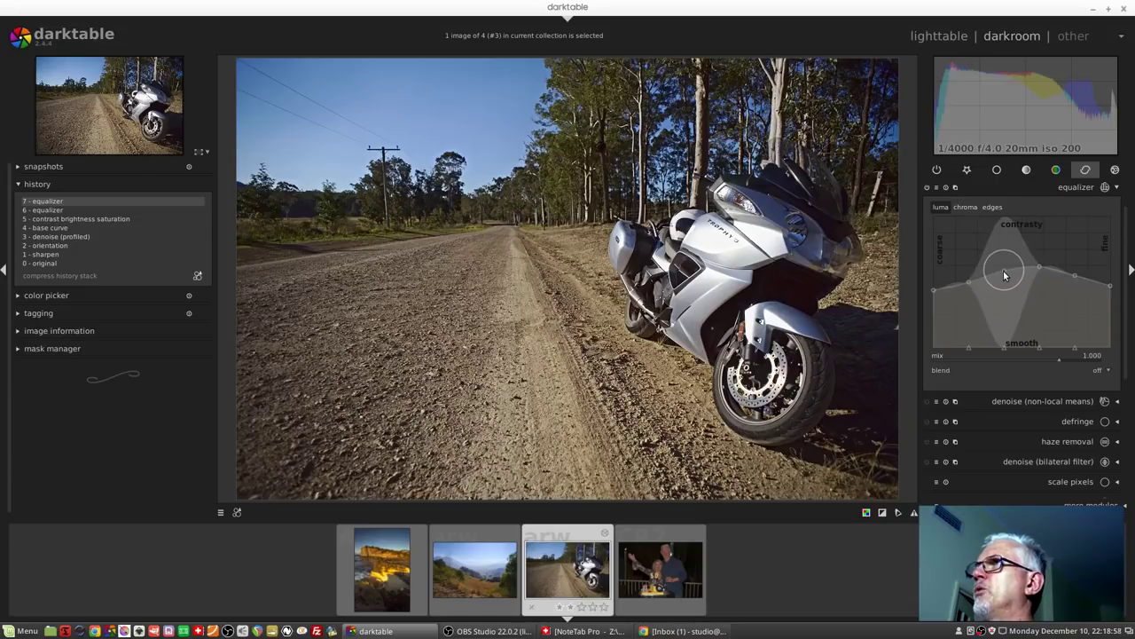
{"action": "scroll", "coordinate": [1003, 270], "scroll_direction": "down", "scroll_amount": 1}
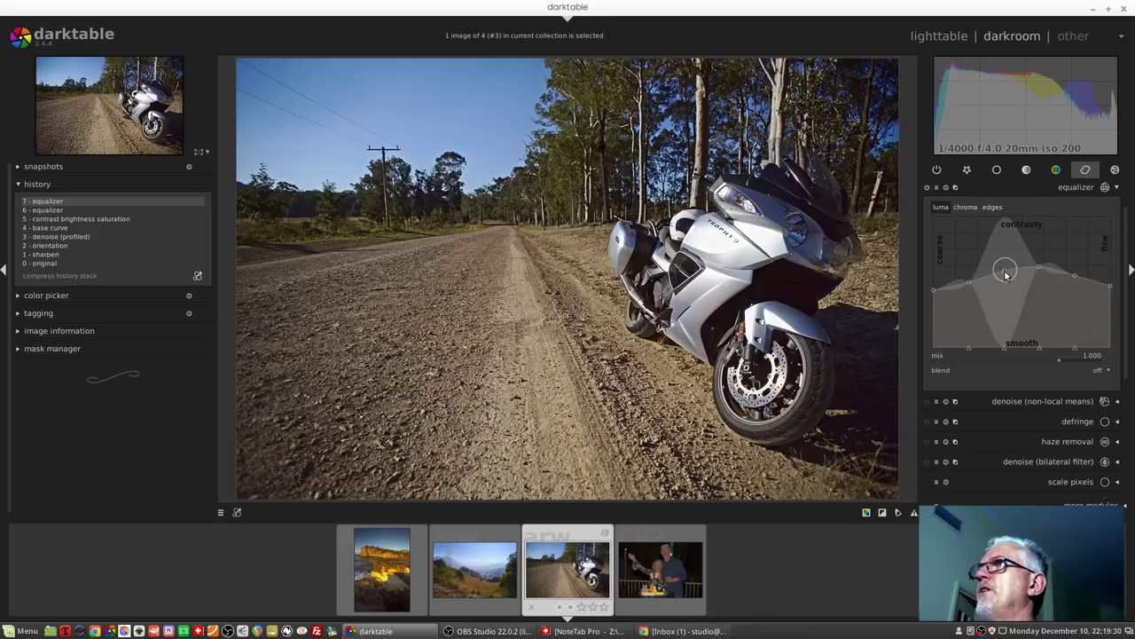
{"action": "scroll", "coordinate": [1005, 274], "scroll_direction": "down", "scroll_amount": 4}
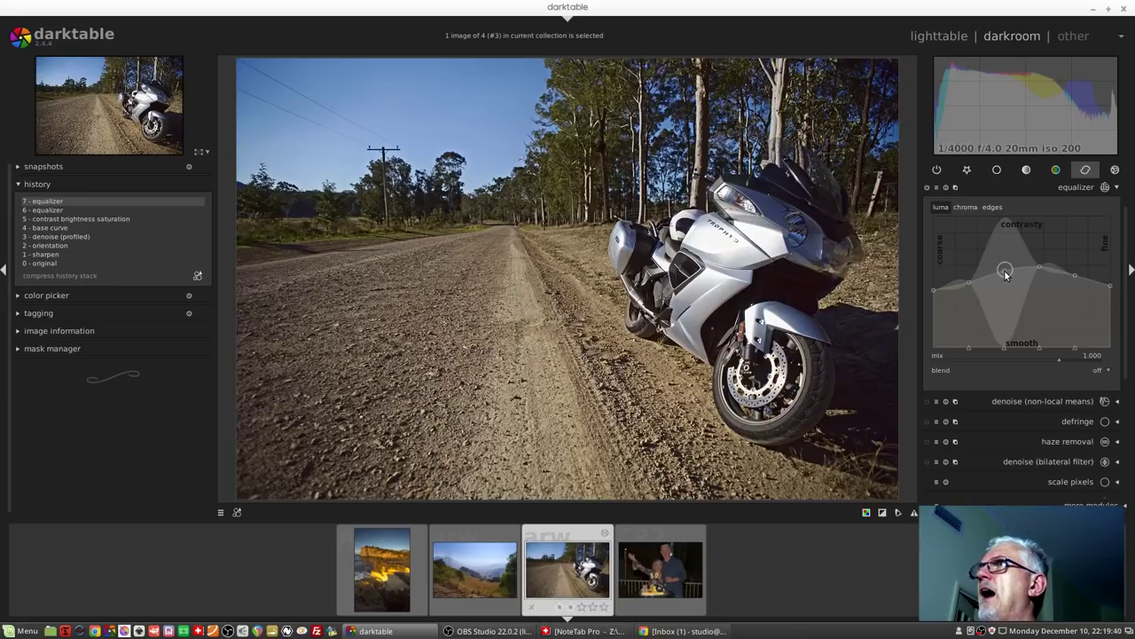
{"action": "scroll", "coordinate": [1005, 273], "scroll_direction": "up", "scroll_amount": 3}
{"action": "scroll", "coordinate": [1005, 273], "scroll_direction": "up", "scroll_amount": 3}
{"action": "scroll", "coordinate": [1005, 273], "scroll_direction": "up", "scroll_amount": 2}
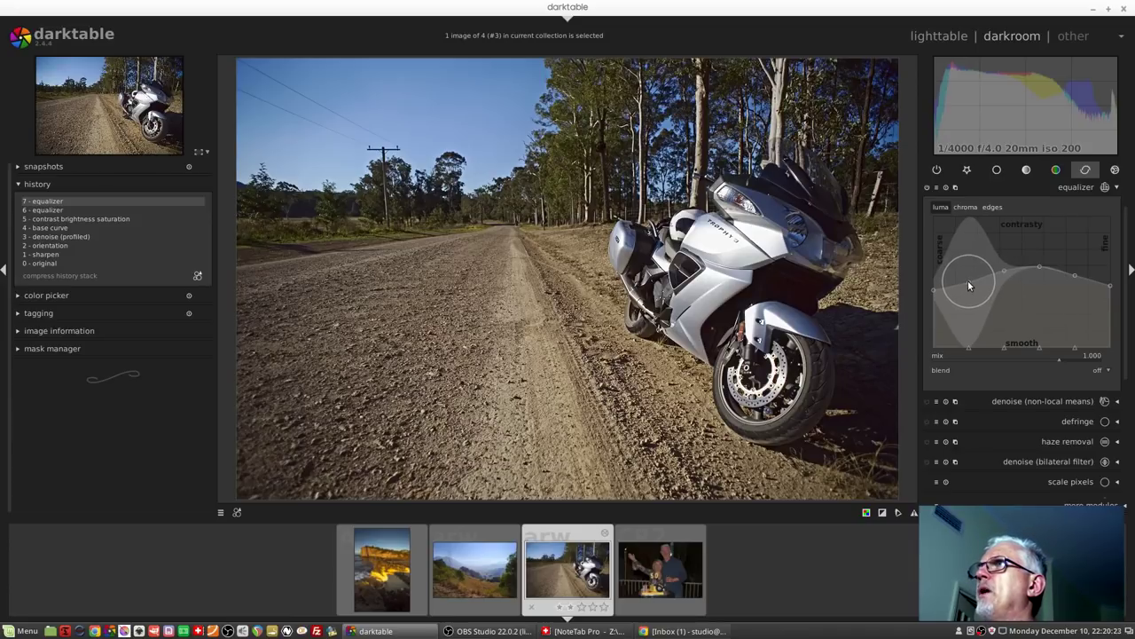
Boost coarse-detail contrast on the luma curve and pull the middle detail band toward smooth.
{"action": "left_click_drag", "start_coordinate": [968, 281], "coordinate": [968, 266]}
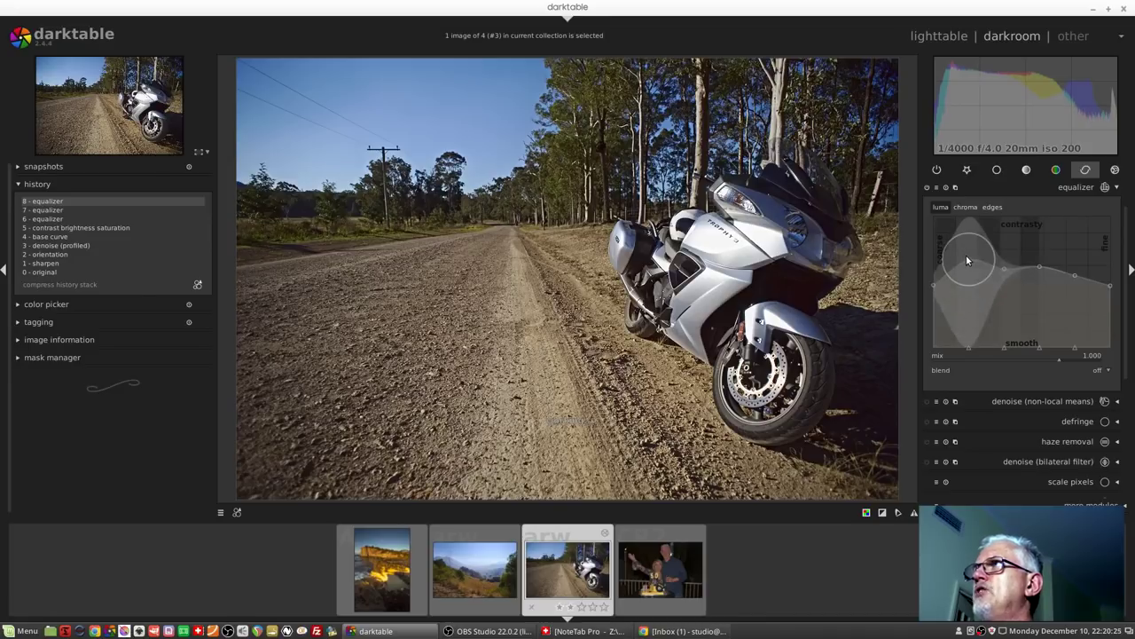
{"action": "left_click_drag", "start_coordinate": [968, 273], "coordinate": [973, 284]}
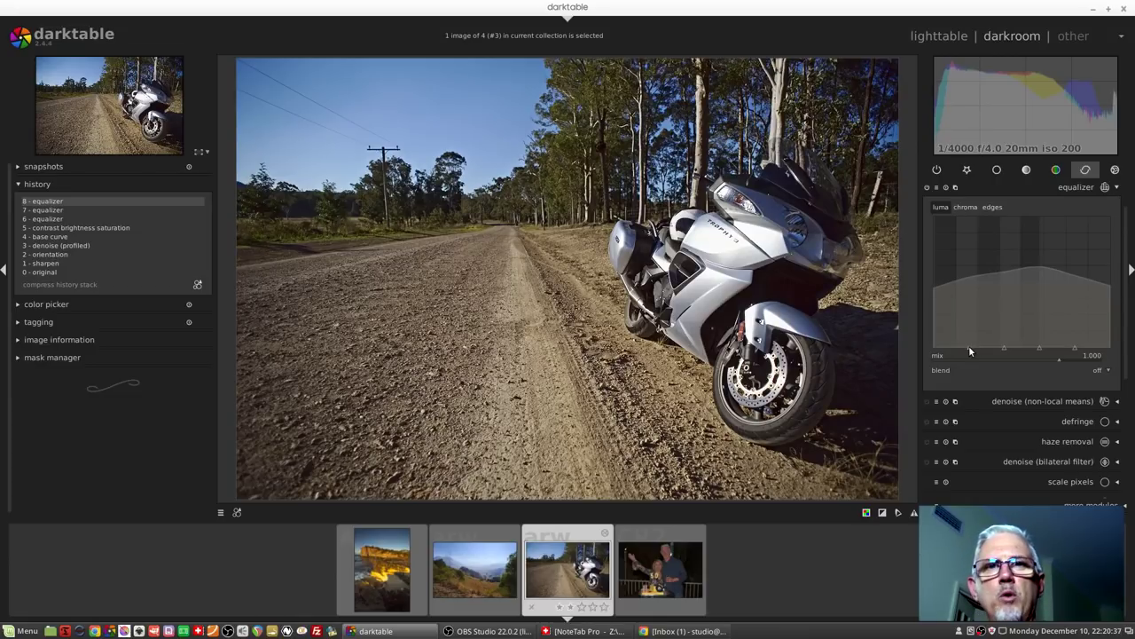
{"action": "left_click_drag", "start_coordinate": [968, 347], "coordinate": [968, 284]}
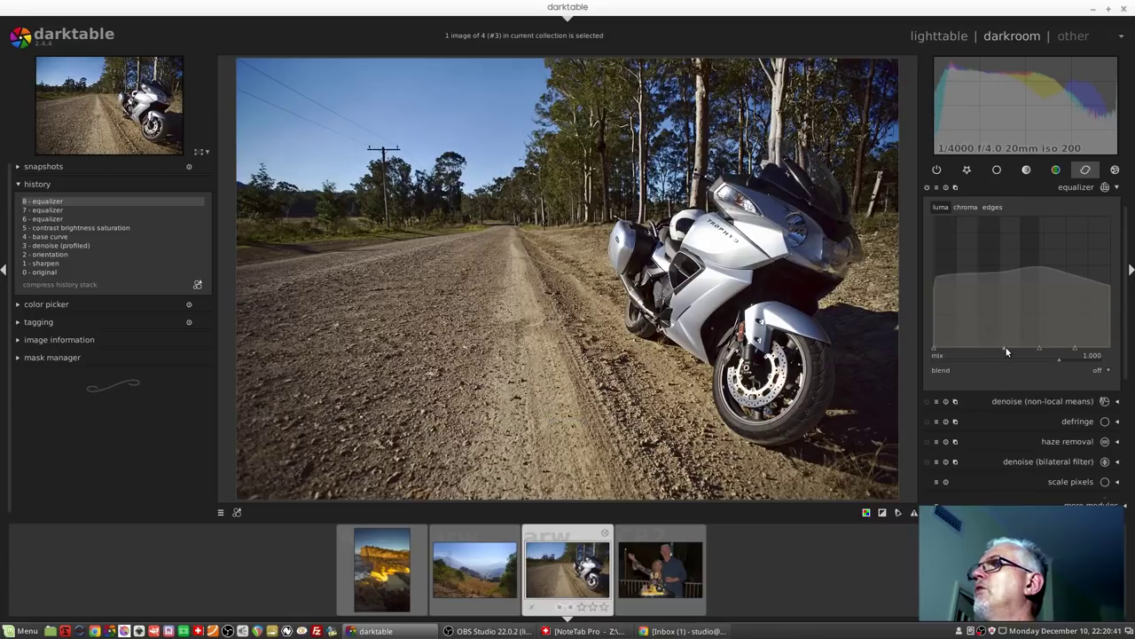
{"action": "left_click_drag", "start_coordinate": [1006, 350], "coordinate": [995, 350]}
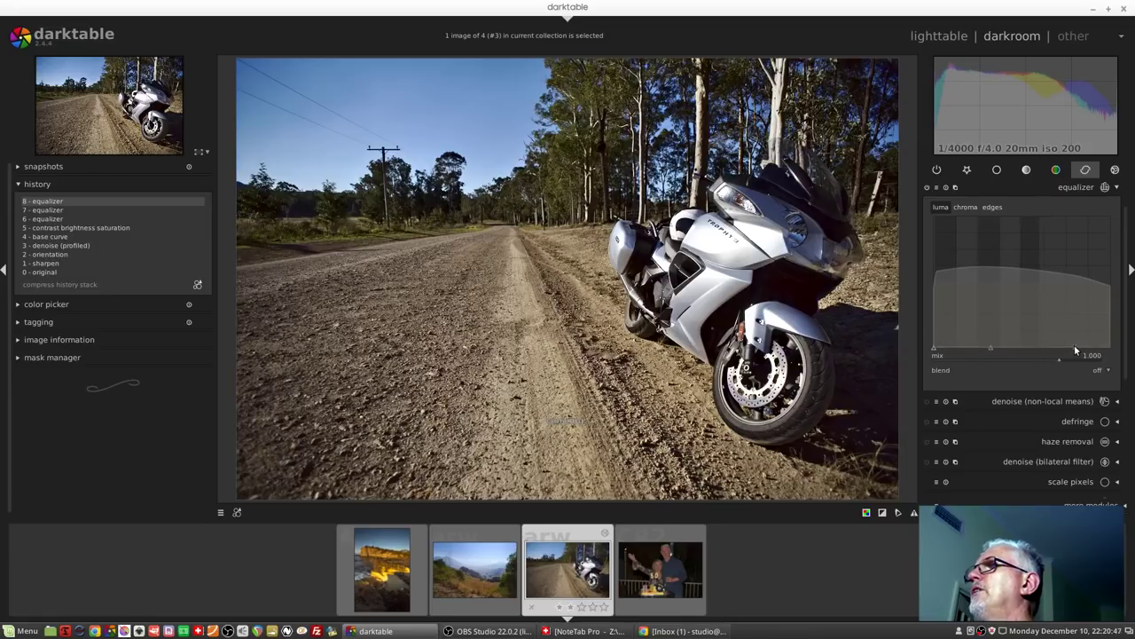
{"action": "left_click_drag", "start_coordinate": [1073, 349], "coordinate": [1050, 352]}
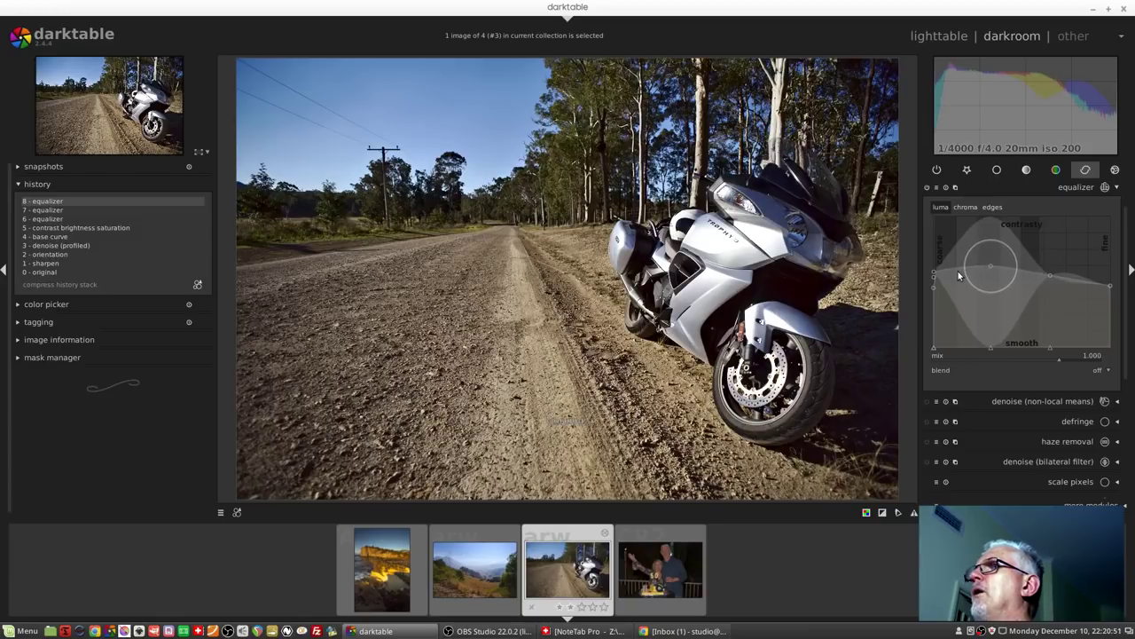
{"action": "left_click_drag", "start_coordinate": [982, 270], "coordinate": [980, 247]}
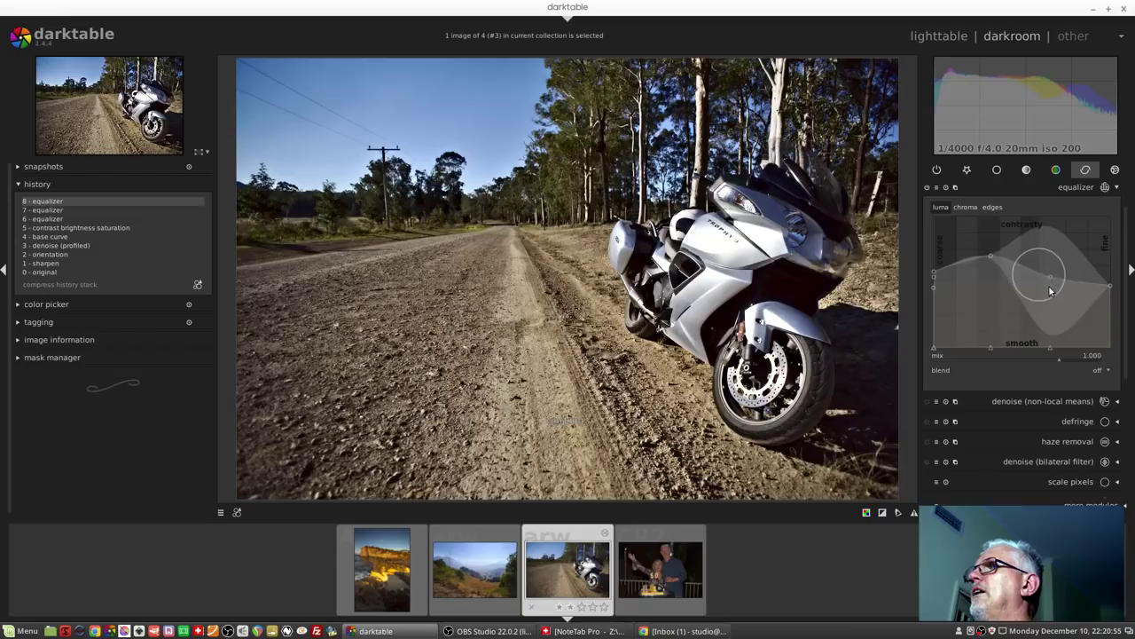
{"action": "left_click_drag", "start_coordinate": [1050, 280], "coordinate": [1049, 296]}
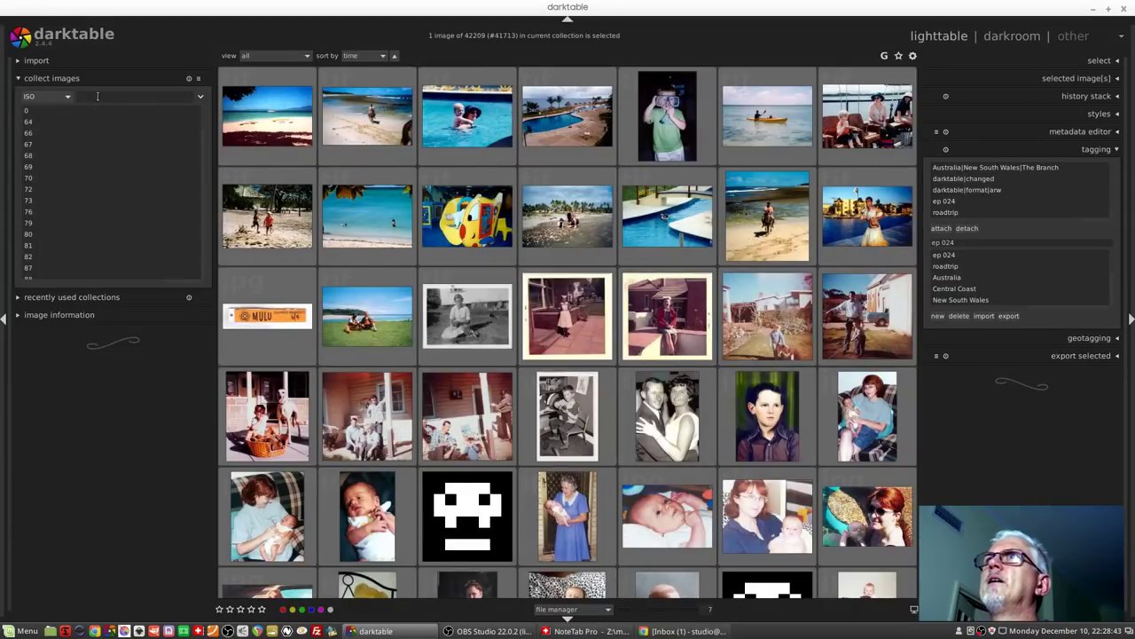
{"action": "type", "text": "3200"}
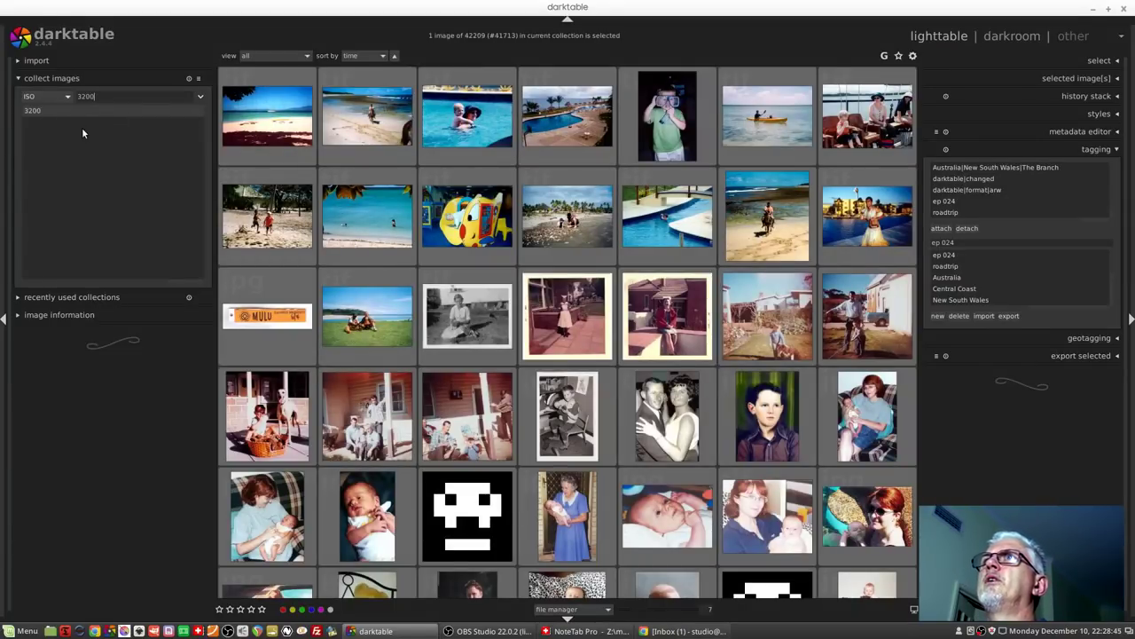
Apply the ISO 3200 filter (680 images) and open the boy's portrait in darkroom.
{"action": "key", "text": "Return"}
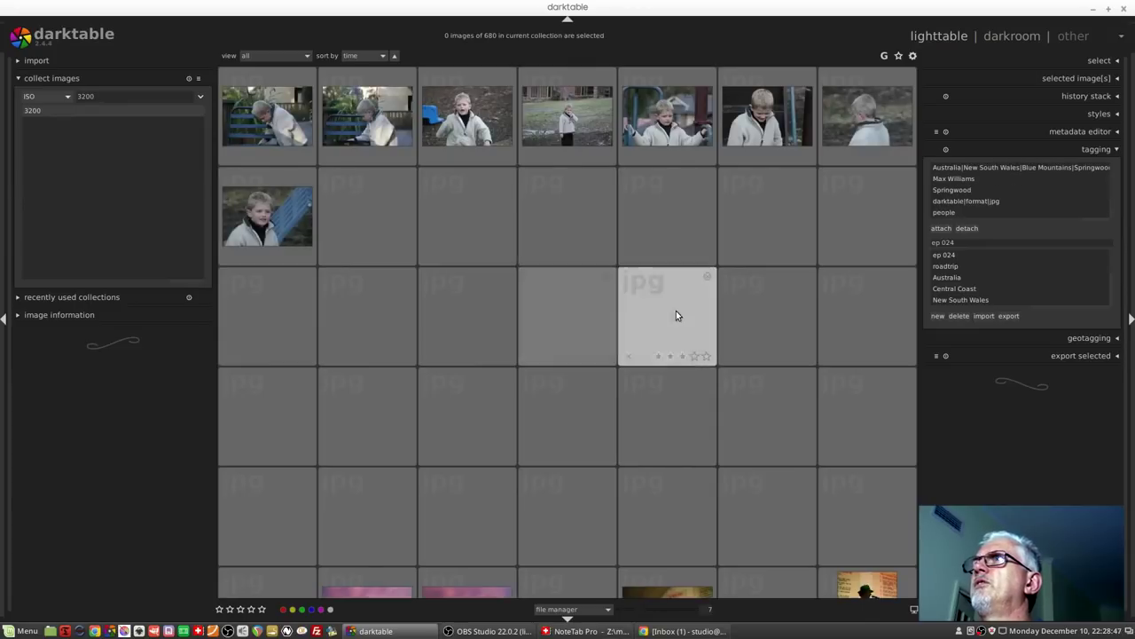
{"action": "scroll", "coordinate": [618, 412], "scroll_direction": "down", "scroll_amount": 5}
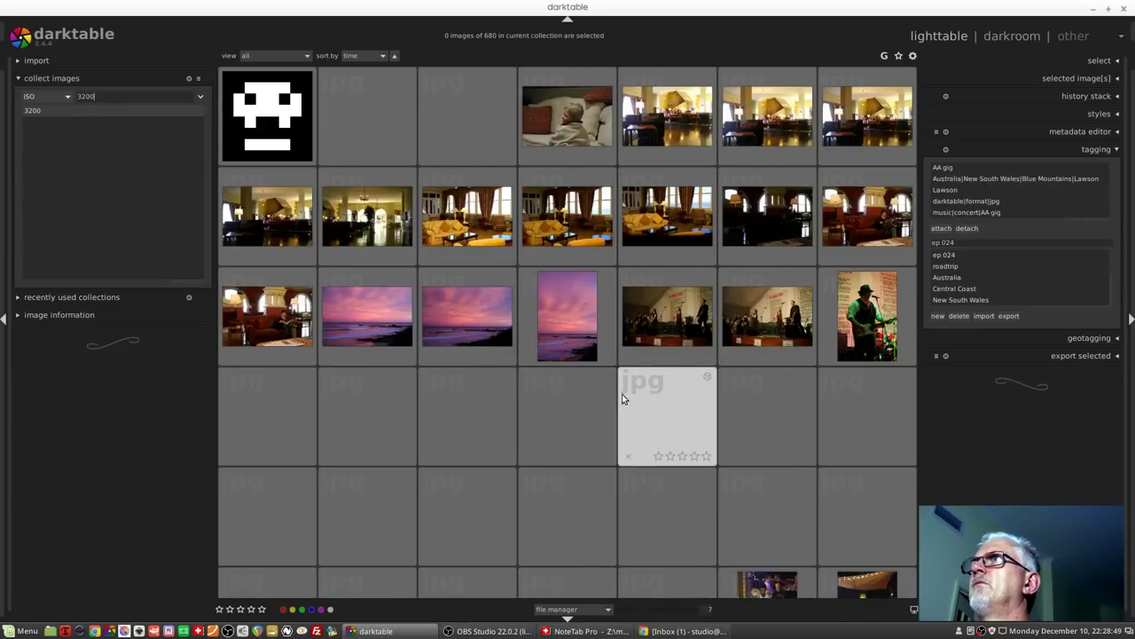
{"action": "scroll", "coordinate": [622, 398], "scroll_direction": "up", "scroll_amount": 4}
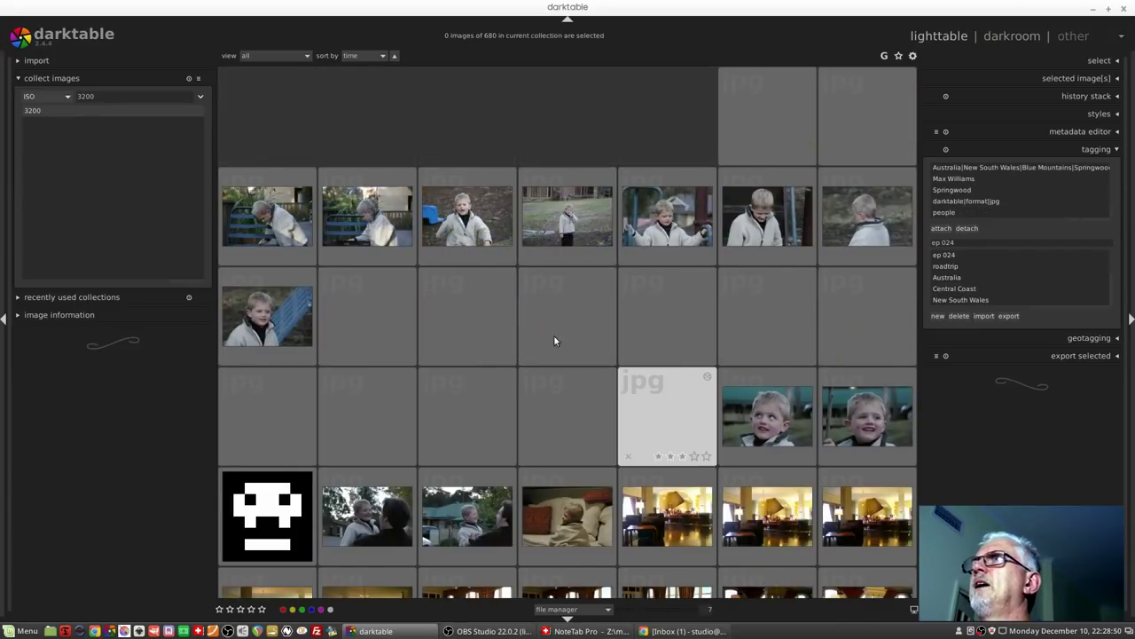
{"action": "double_click", "coordinate": [267, 326]}
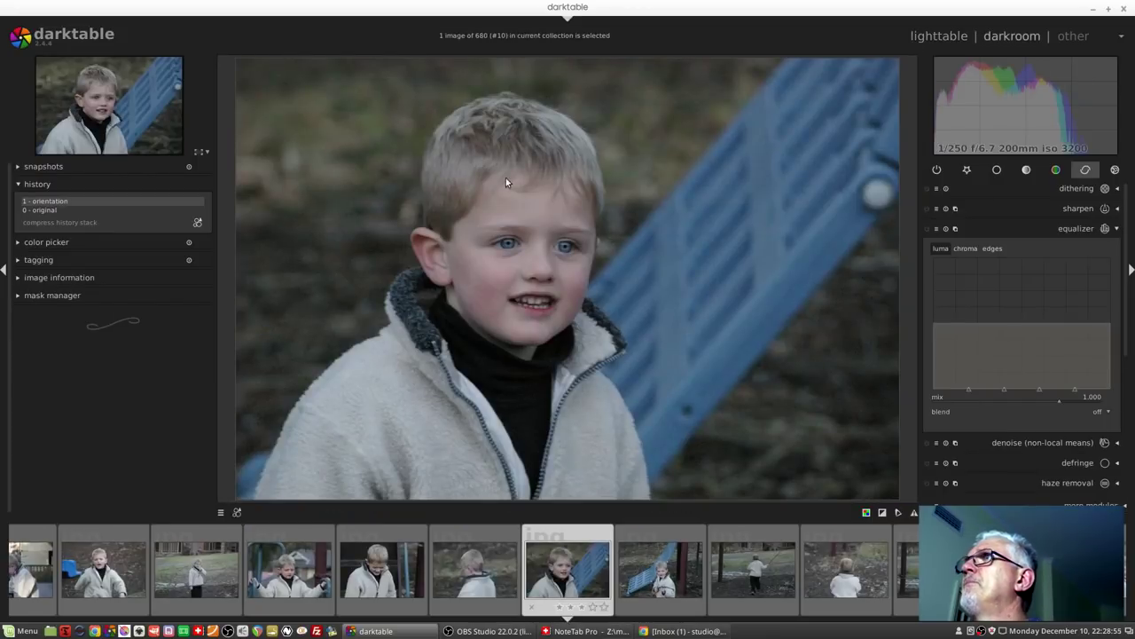
{"action": "scroll", "coordinate": [529, 256], "scroll_direction": "up", "scroll_amount": 2}
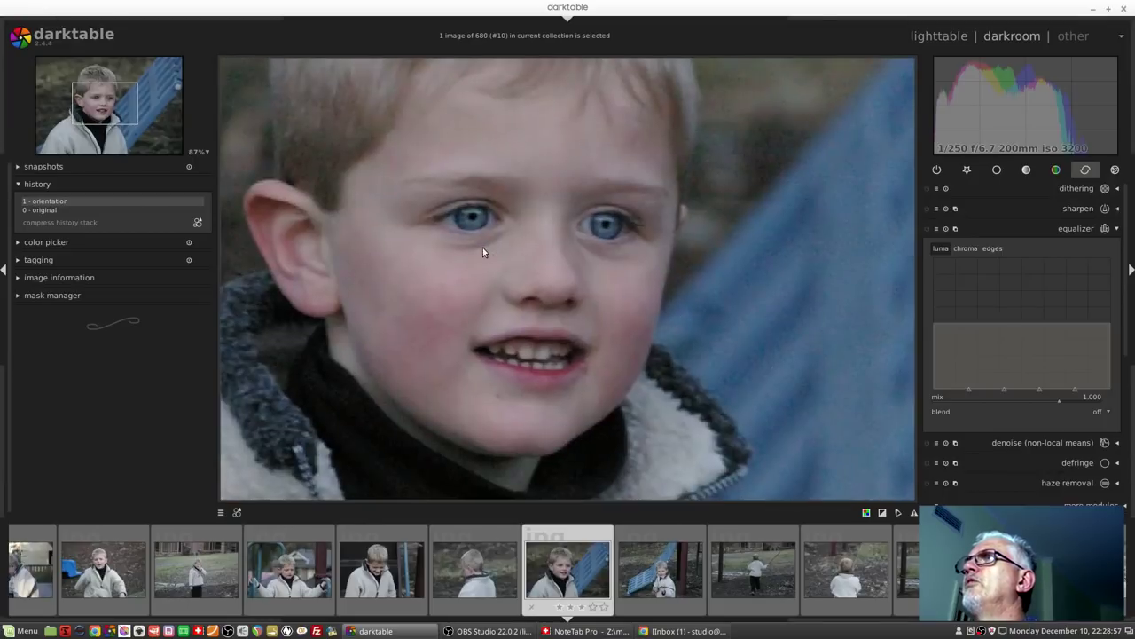
Pan to the boy's face, enable the equalizer, and adjust the chroma curve's fine-end nodes.
{"action": "left_click_drag", "start_coordinate": [482, 247], "coordinate": [605, 249]}
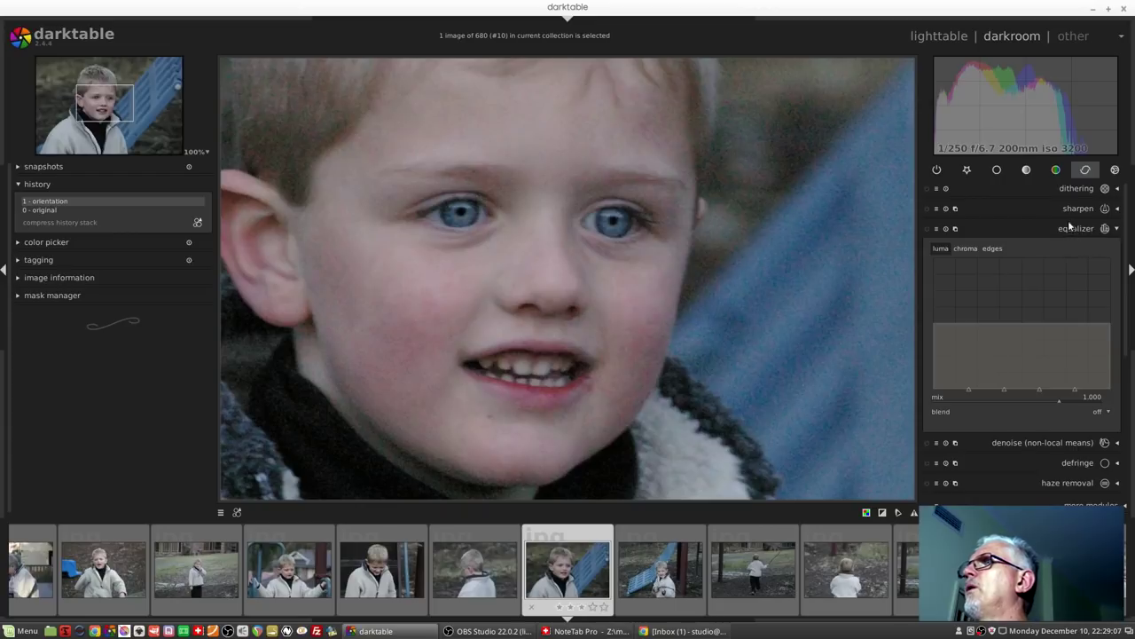
{"action": "left_click", "coordinate": [927, 229]}
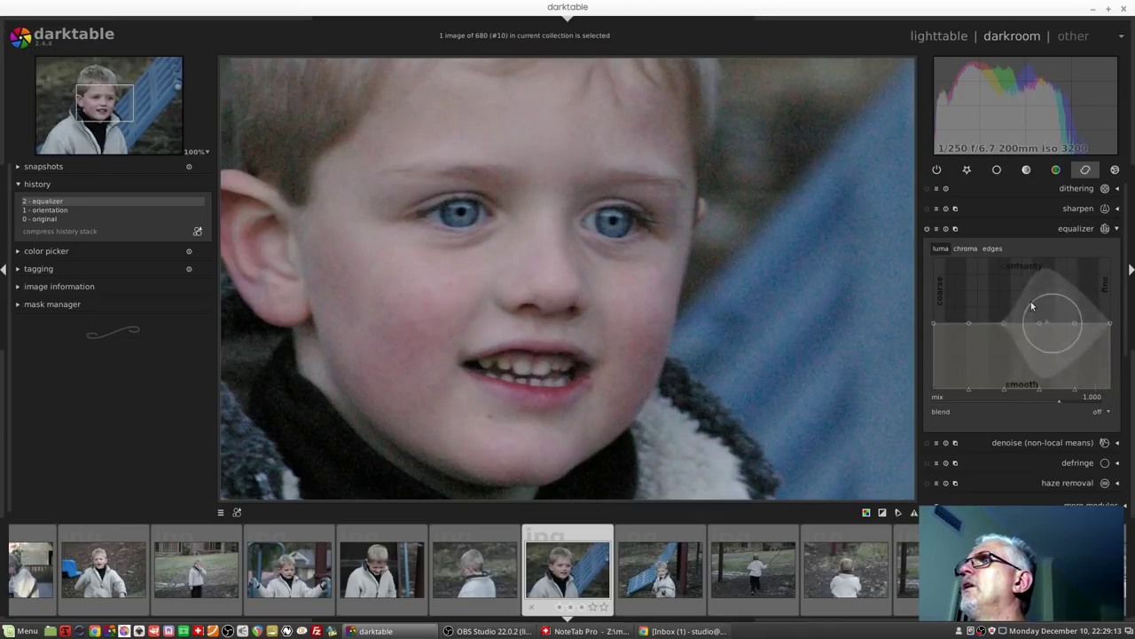
{"action": "left_click", "coordinate": [966, 249]}
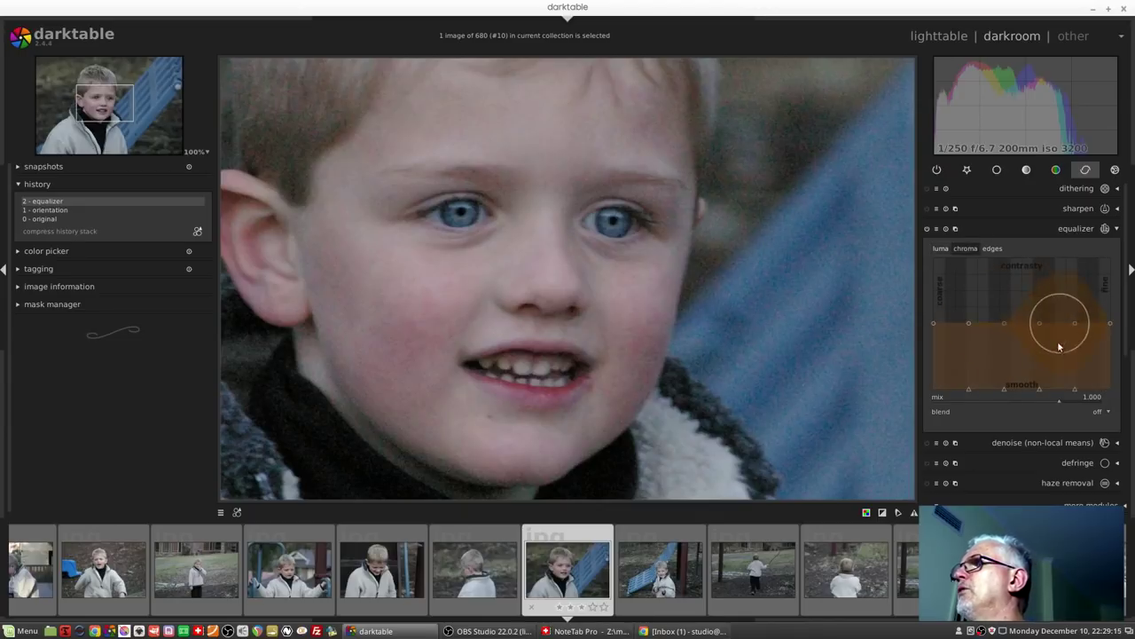
{"action": "scroll", "coordinate": [1072, 355], "scroll_direction": "up", "scroll_amount": 3}
{"action": "left_click_drag", "start_coordinate": [1087, 341], "coordinate": [1103, 394]}
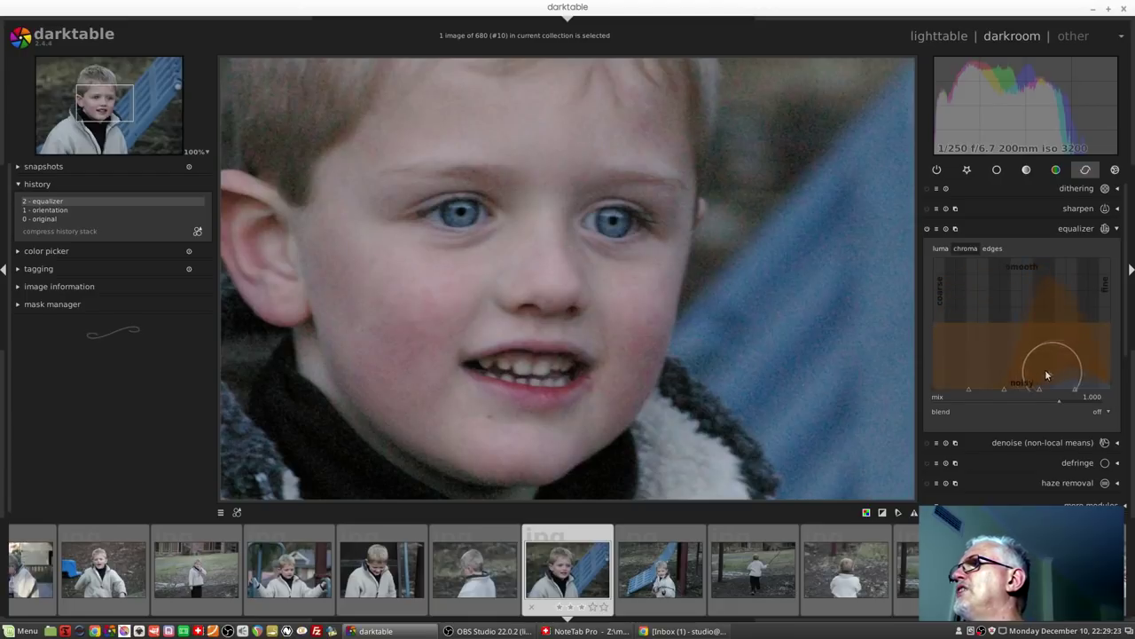
{"action": "left_click_drag", "start_coordinate": [1042, 376], "coordinate": [1043, 360]}
Drag the fine-end luma nodes down toward smooth to reduce grain.
{"action": "left_click", "coordinate": [941, 248]}
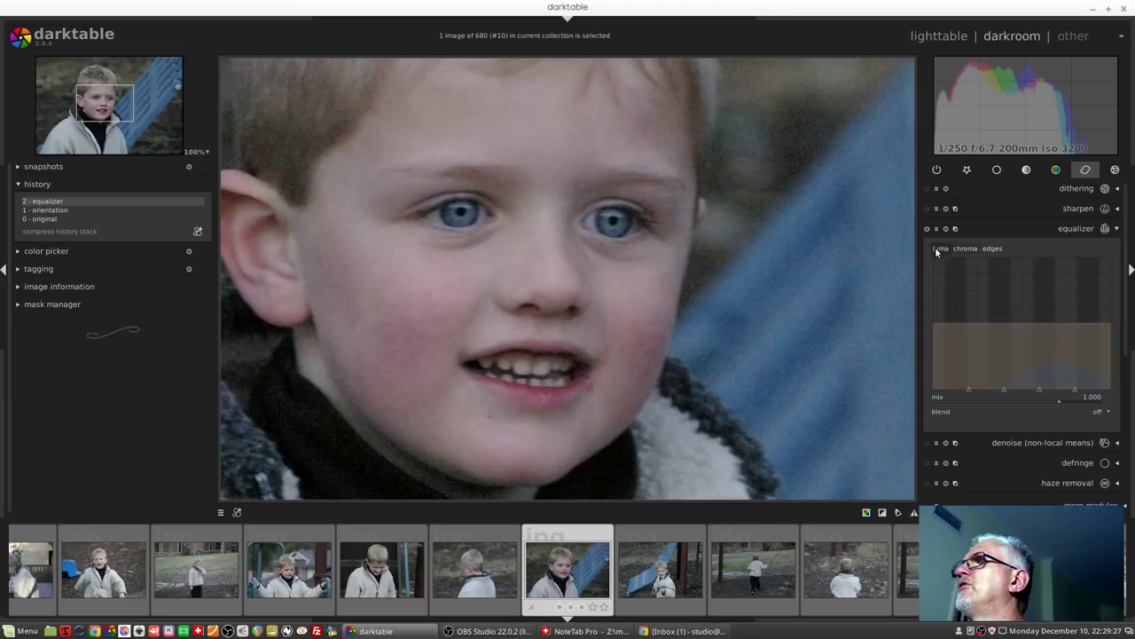
{"action": "mouse_move", "coordinate": [1061, 354]}
{"action": "left_mouse_down"}
{"action": "mouse_move", "coordinate": [1076, 366]}
{"action": "mouse_move", "coordinate": [1041, 366]}
{"action": "left_mouse_up"}
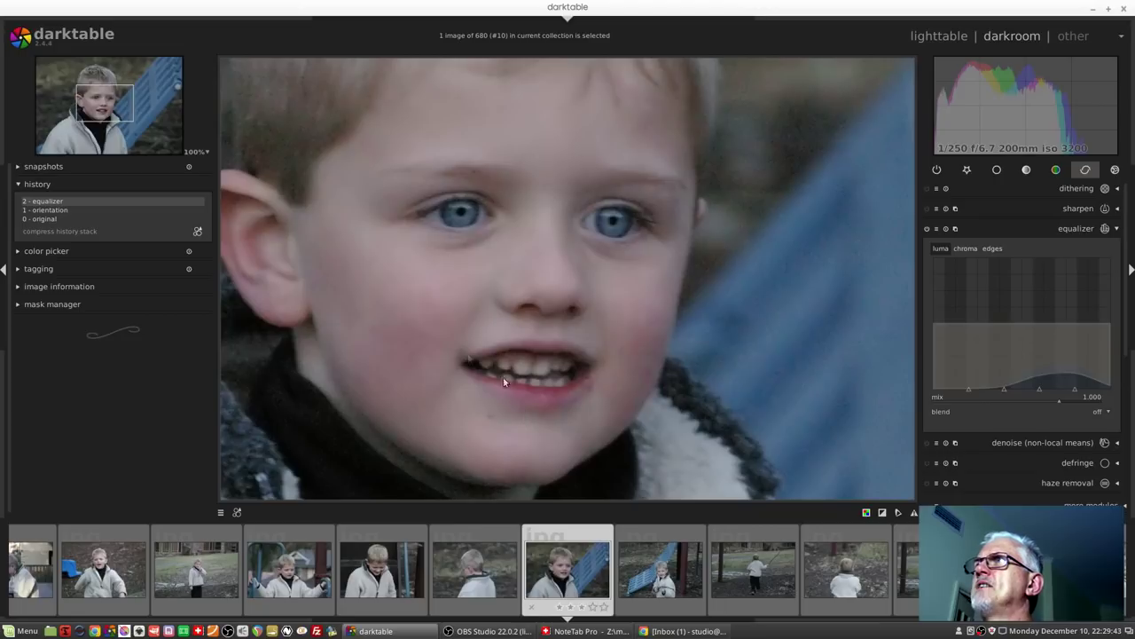
Set the equalizer blend to a parametric mask and pull its upper L input limit toward darker tones.
{"action": "left_click", "coordinate": [1100, 411]}
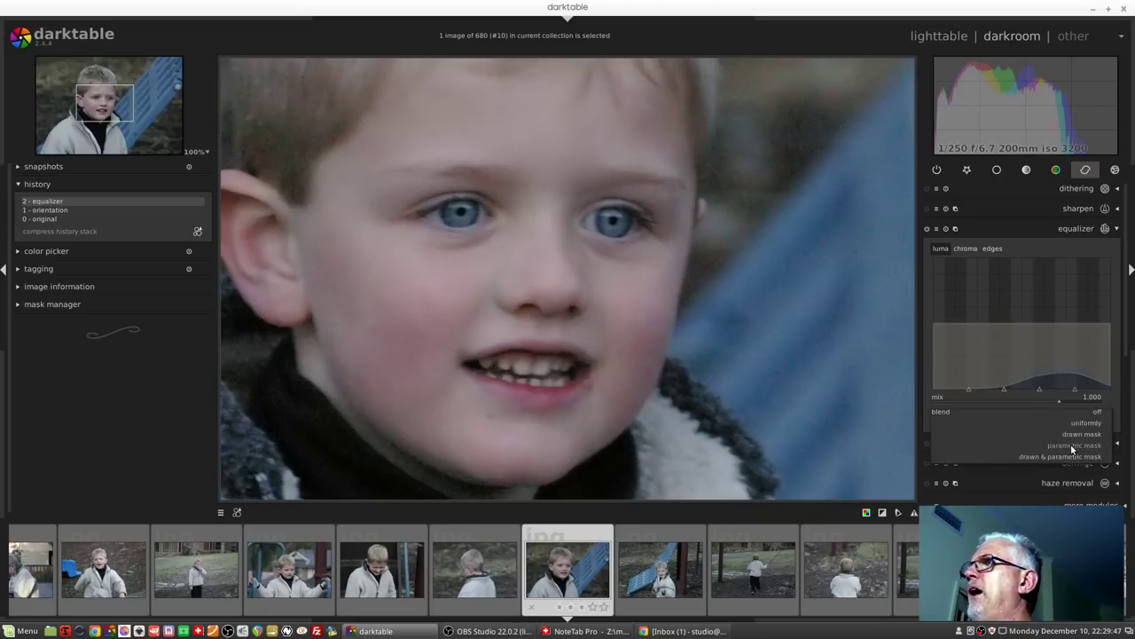
{"action": "left_click", "coordinate": [1072, 448]}
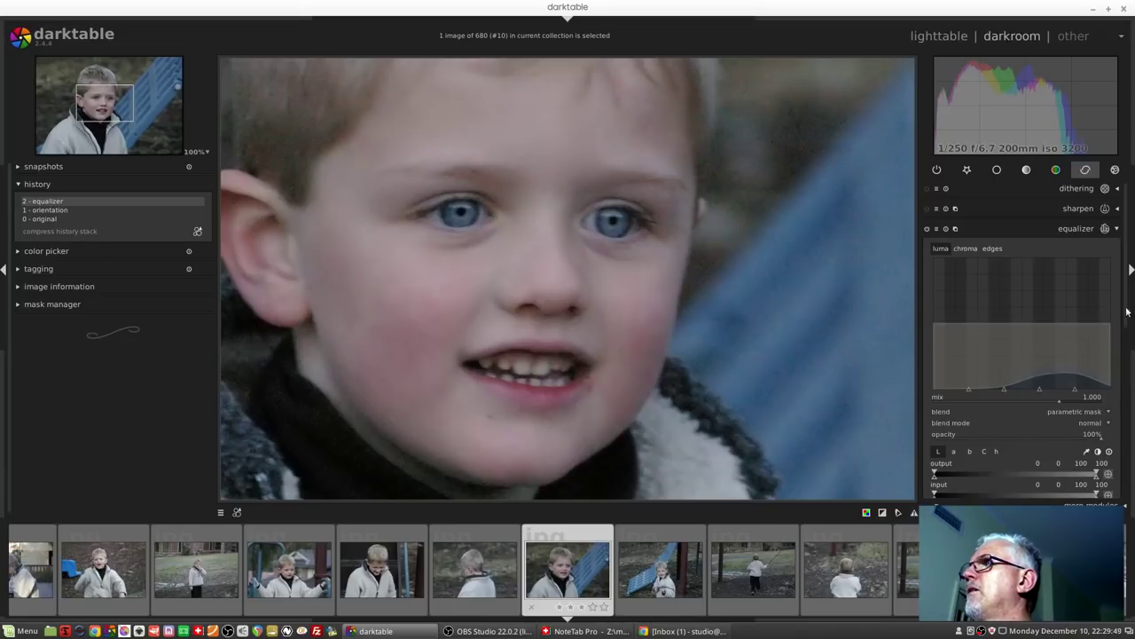
{"action": "scroll", "coordinate": [1091, 399], "scroll_direction": "down", "scroll_amount": 3}
{"action": "left_click_drag", "start_coordinate": [1096, 365], "coordinate": [965, 365]}
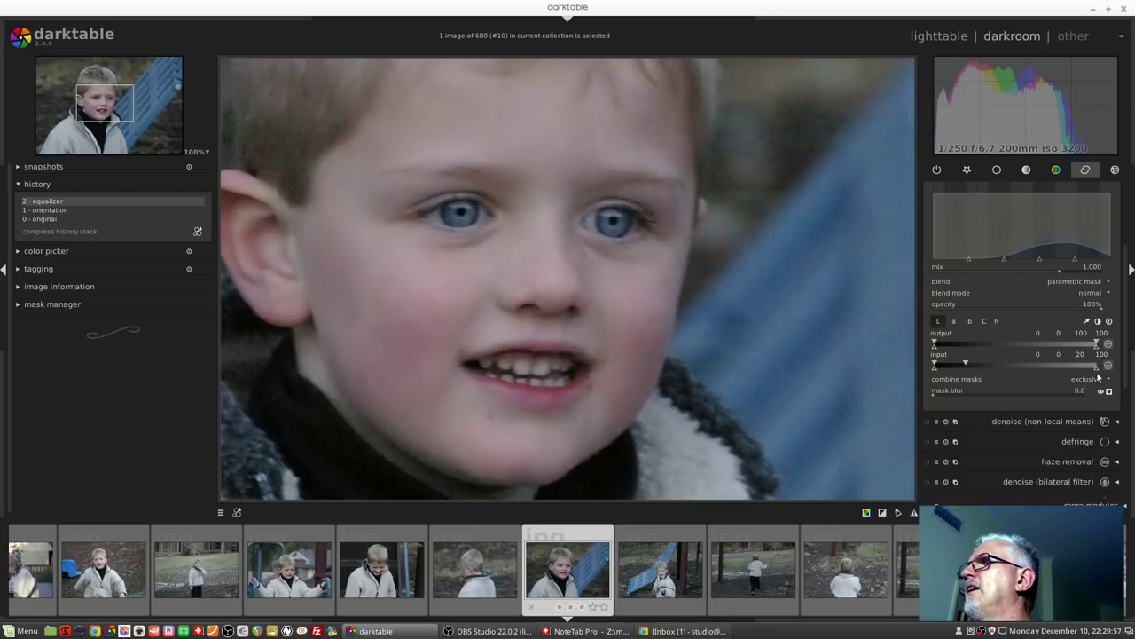
{"action": "left_click_drag", "start_coordinate": [1099, 366], "coordinate": [1013, 367]}
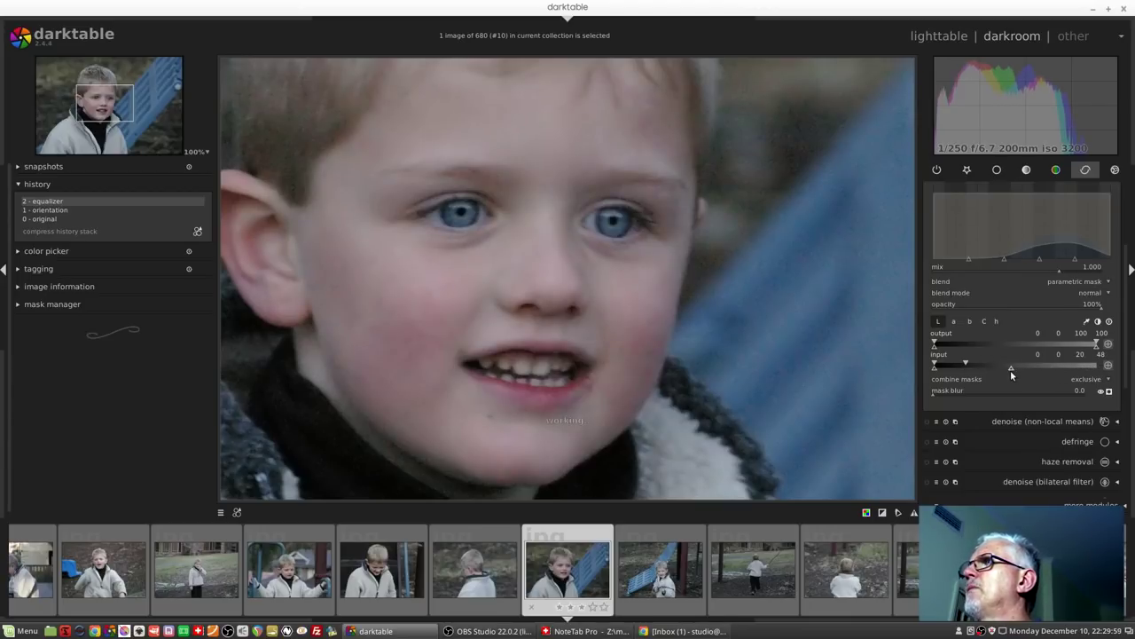
Preview the mask while narrowing the L input range to roughly 11–44, then hide it.
{"action": "left_click", "coordinate": [1109, 394]}
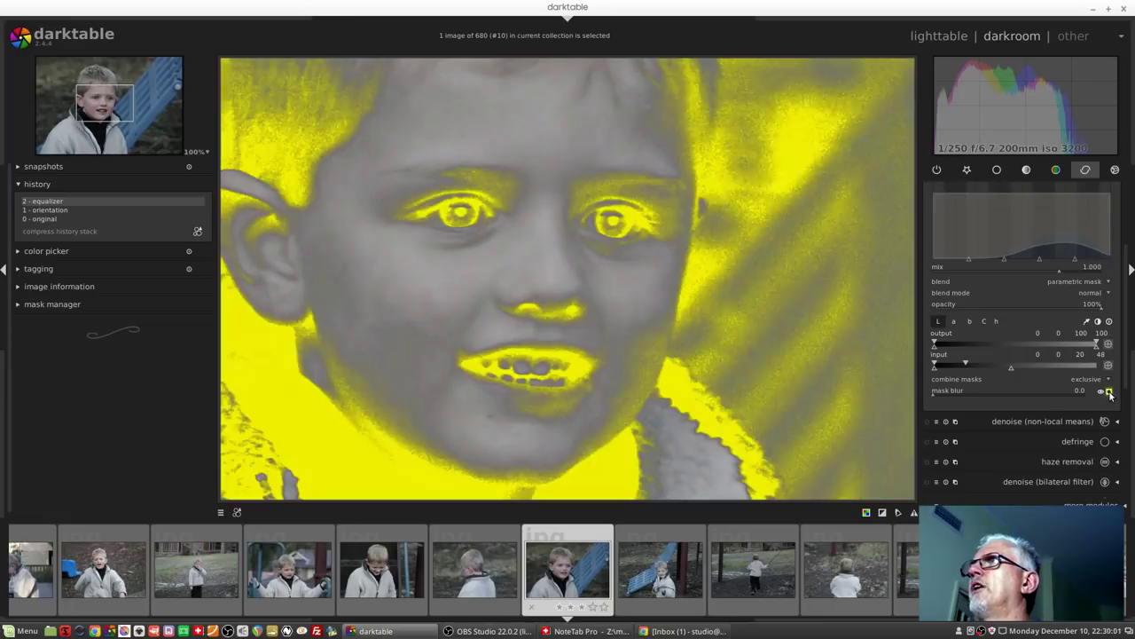
{"action": "left_click_drag", "start_coordinate": [966, 363], "coordinate": [951, 364]}
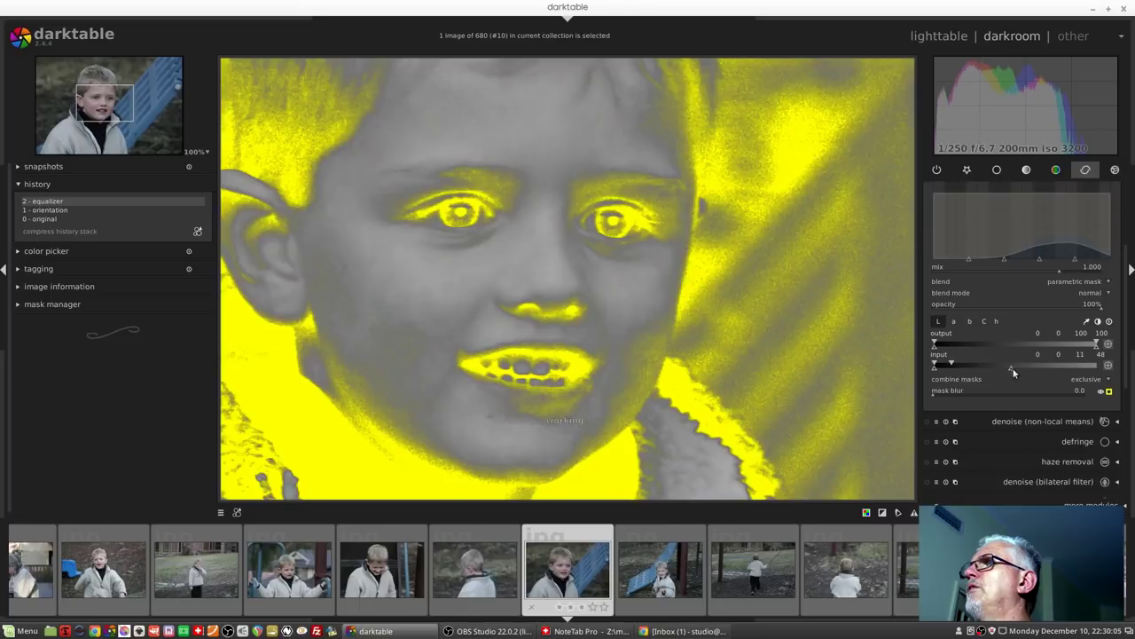
{"action": "mouse_move", "coordinate": [1011, 367]}
{"action": "left_mouse_down"}
{"action": "mouse_move", "coordinate": [987, 367]}
{"action": "mouse_move", "coordinate": [1008, 367]}
{"action": "left_mouse_up"}
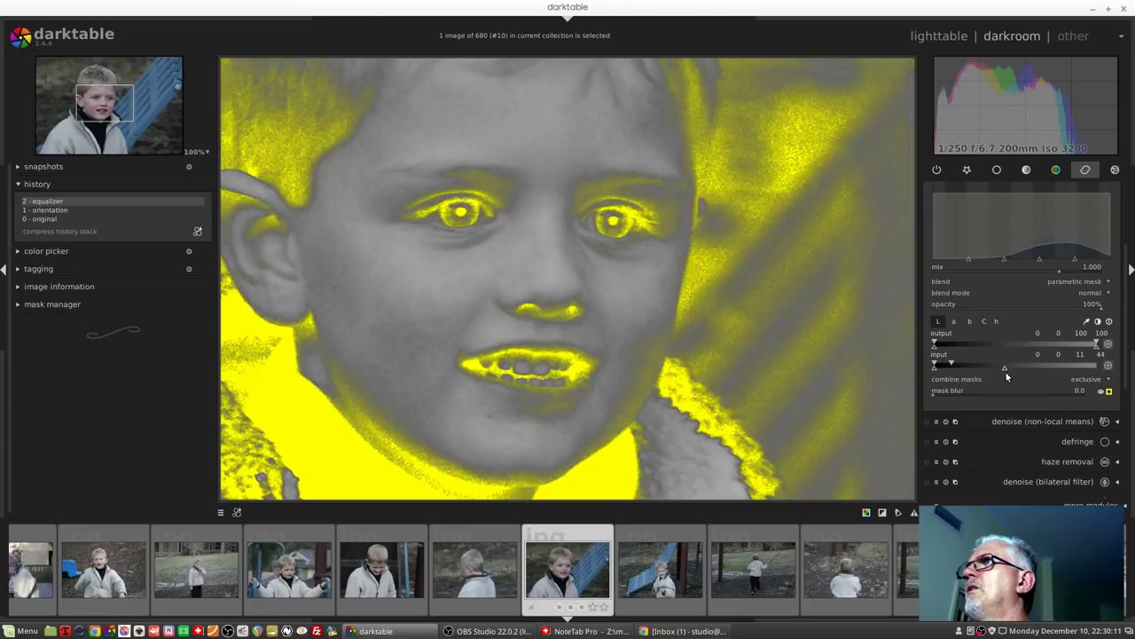
{"action": "left_click", "coordinate": [1108, 392]}
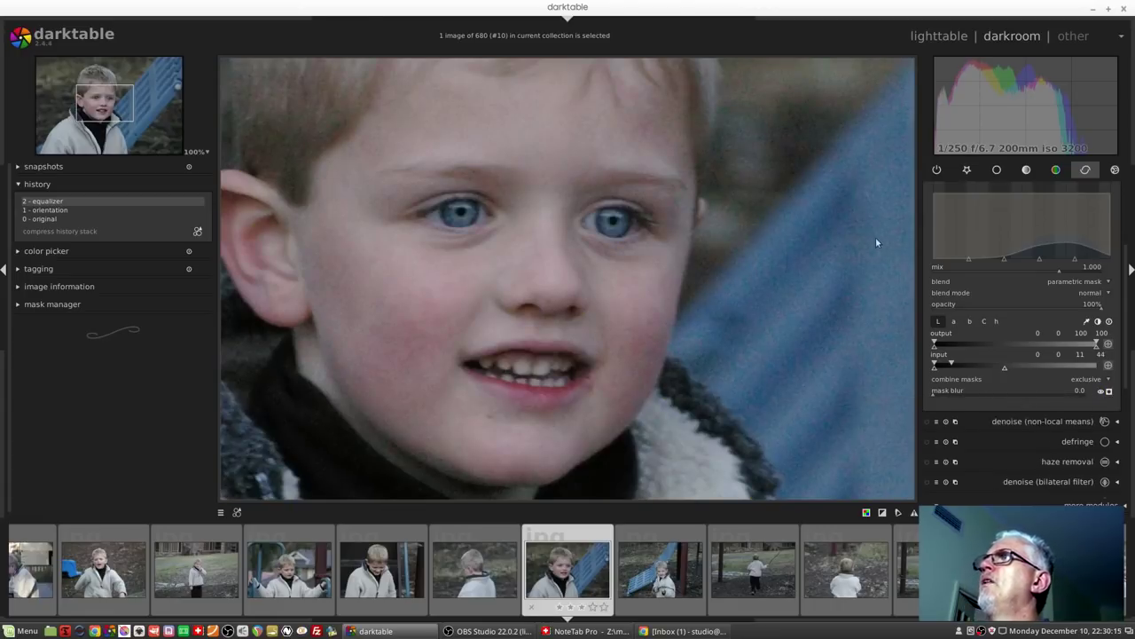